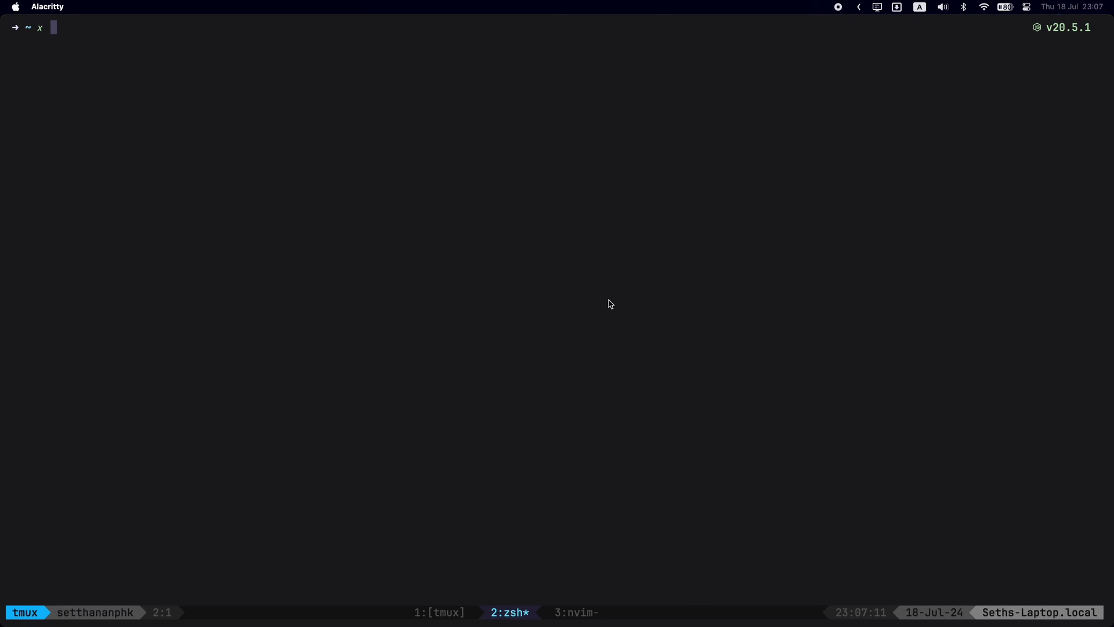
# Search Raycast for 'WIndow' and browse the Window Management commands toward Middle Third
pyautogui.hotkey('alt', 'space')
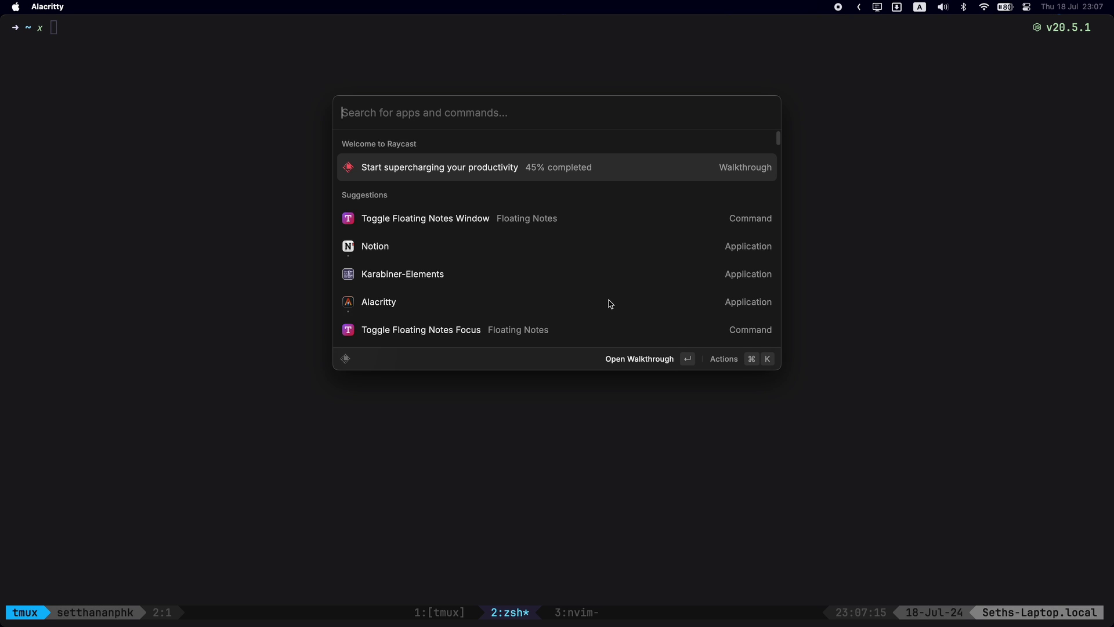
pyautogui.write('WIndow')
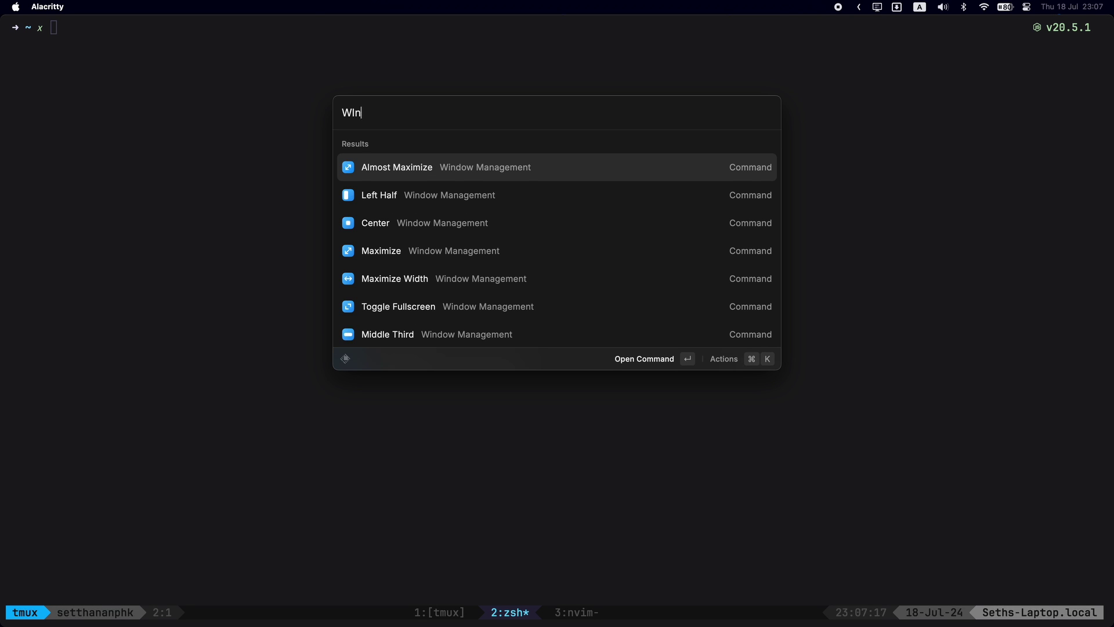
pyautogui.press('Down')
pyautogui.press('Down')
pyautogui.press('Down')
pyautogui.press('Down')
pyautogui.press('Down')
pyautogui.press('Down')
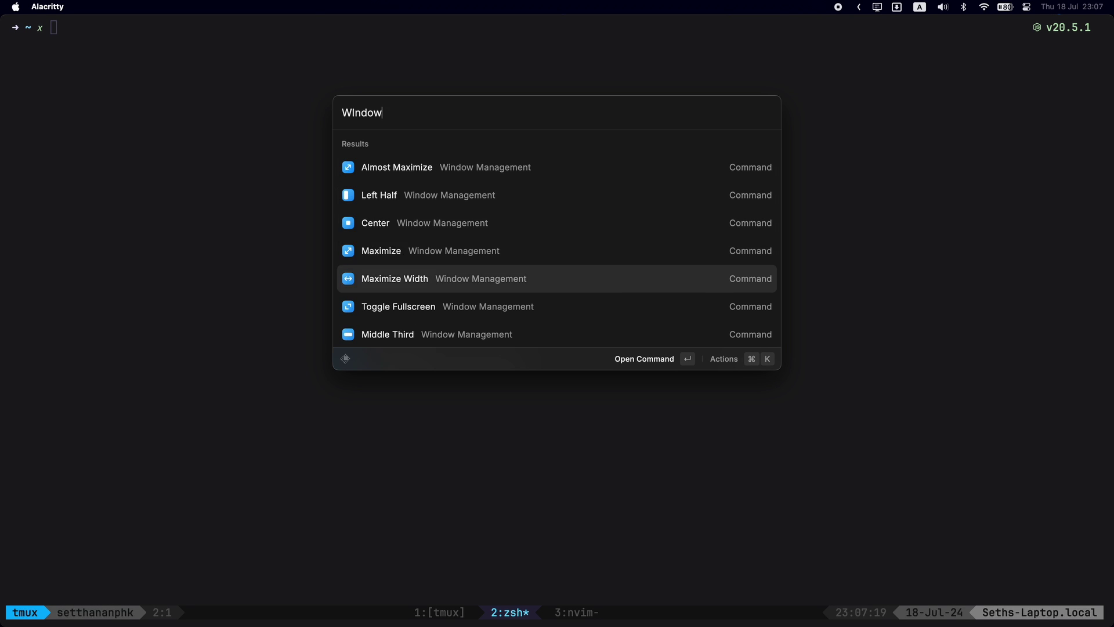
pyautogui.press('Up')
pyautogui.press('Up')
pyautogui.press('Up')
pyautogui.press('Up')
pyautogui.press('Up')
pyautogui.press('Up')
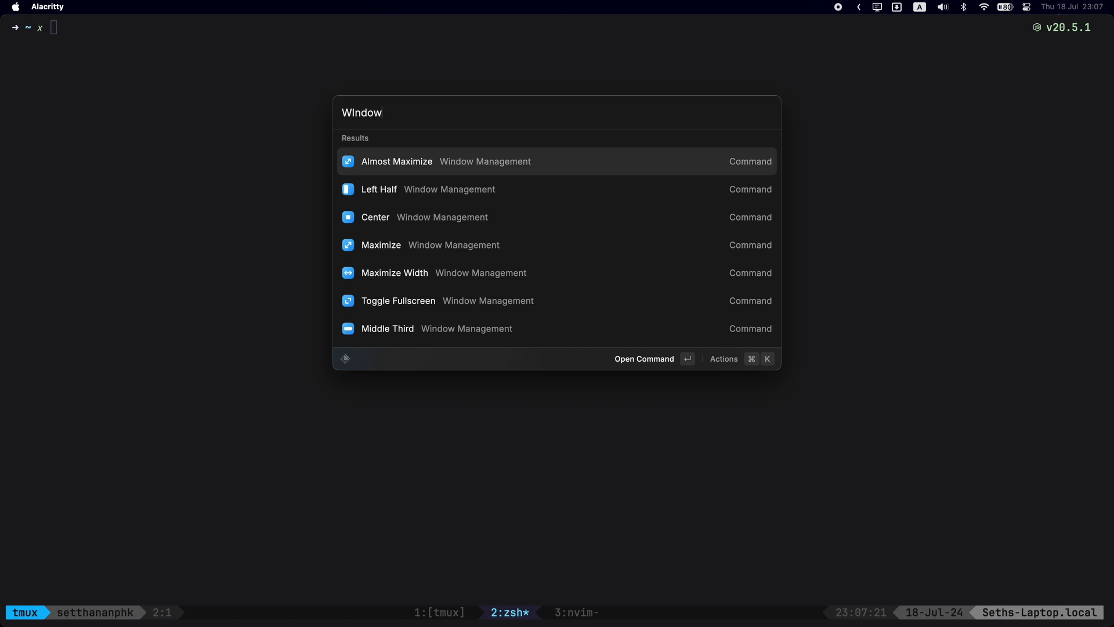
pyautogui.press('Down')
pyautogui.press('Down')
pyautogui.press('Down')
pyautogui.press('Down')
pyautogui.press('Down')
pyautogui.press('Down')
pyautogui.press('Up')
# Shrink the terminal to the middle third, then maximize it with Raycast's Maximize command
pyautogui.press('Down')
pyautogui.press('Return')
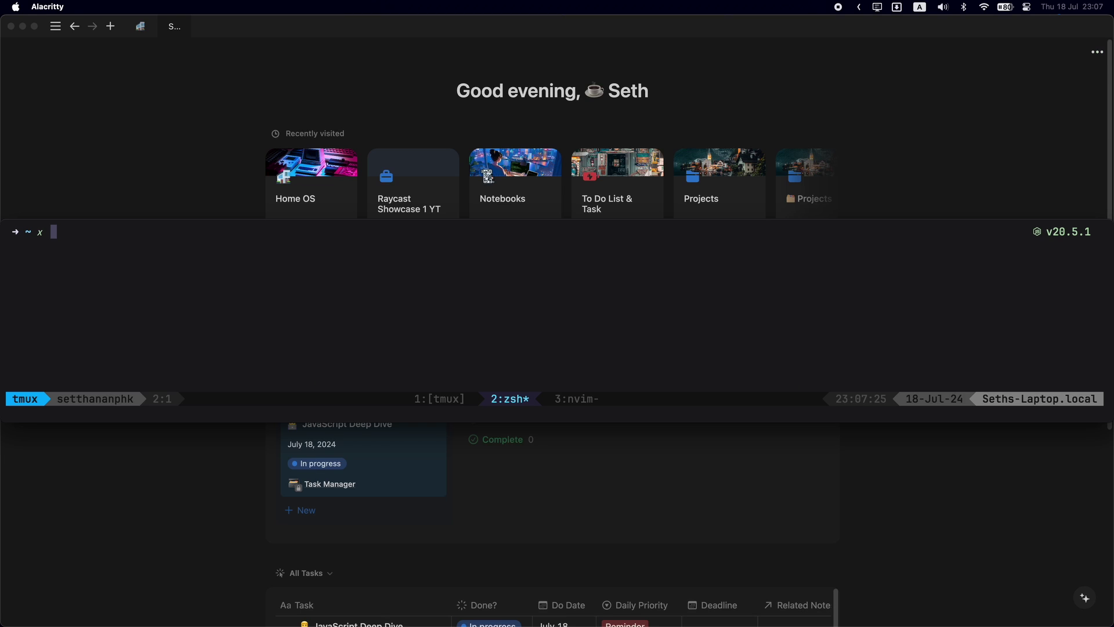
pyautogui.hotkey('alt', 'space')
pyautogui.write('maxi')
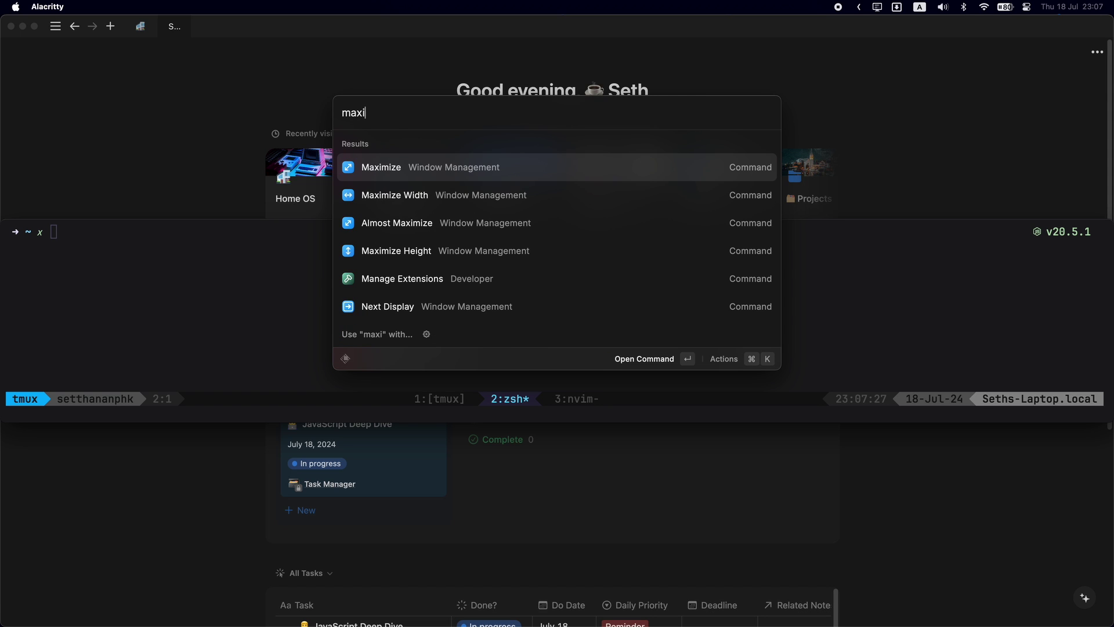
pyautogui.press('Down')
pyautogui.press('Up')
pyautogui.press('Return')
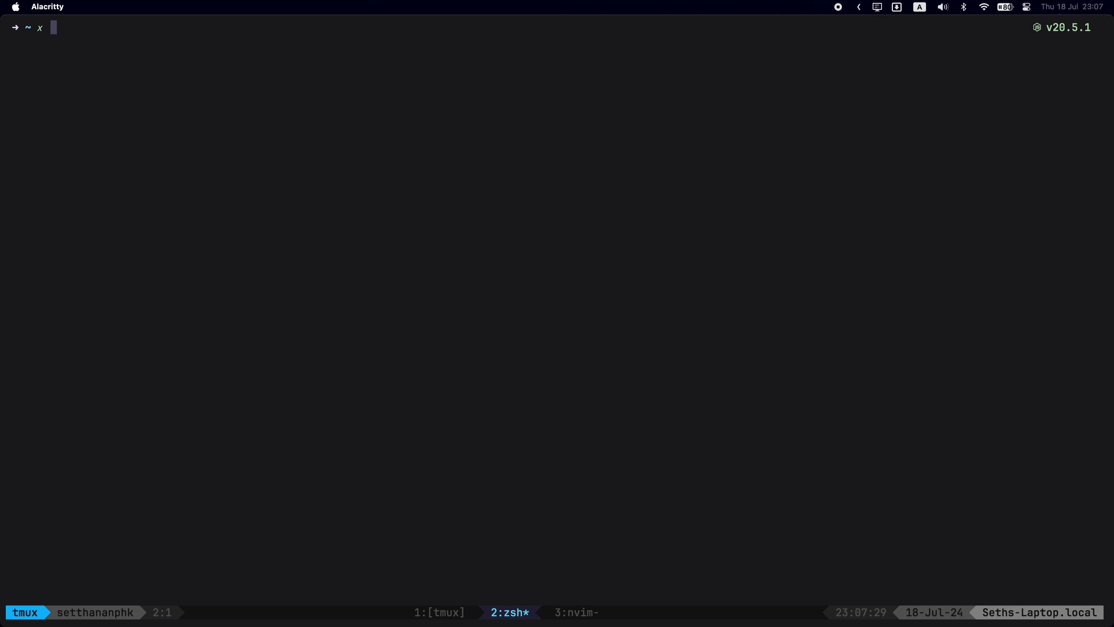
# Put the terminal on the left half via Raycast, then maximize it again
pyautogui.hotkey('alt', 'space')
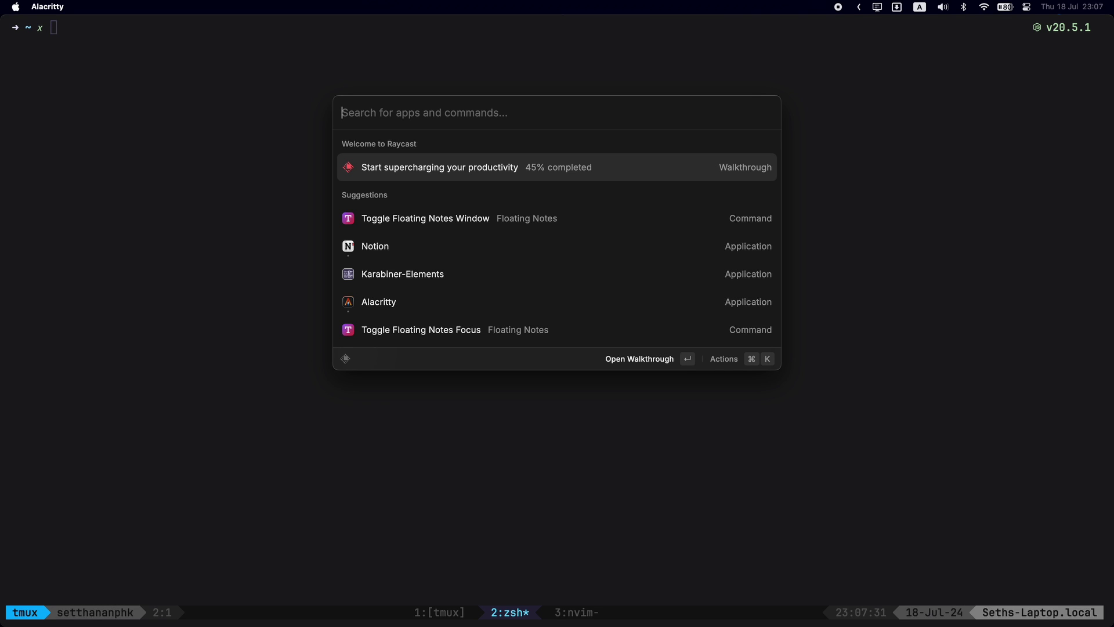
pyautogui.write('window')
pyautogui.press('Down')
pyautogui.press('Return')
pyautogui.hotkey('alt', 'space')
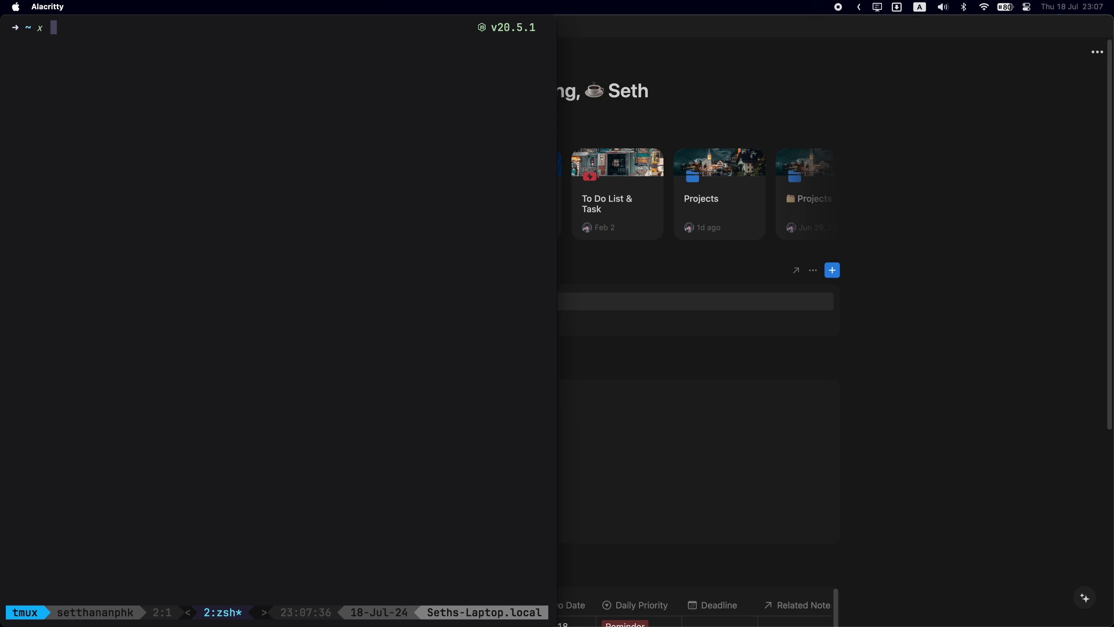
pyautogui.write('max')
pyautogui.press('Return')
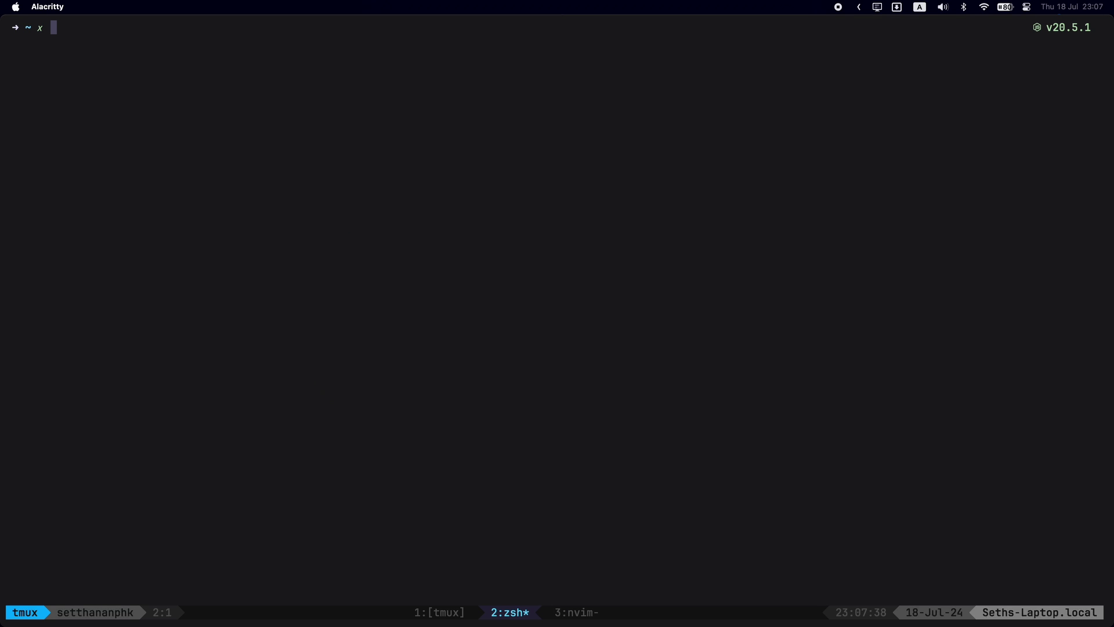
# Snap the terminal to the left half, right half, then full screen using window hotkeys
pyautogui.hotkey('ctrl', 'alt', 'Left')
pyautogui.hotkey('ctrl', 'alt', 'Right')
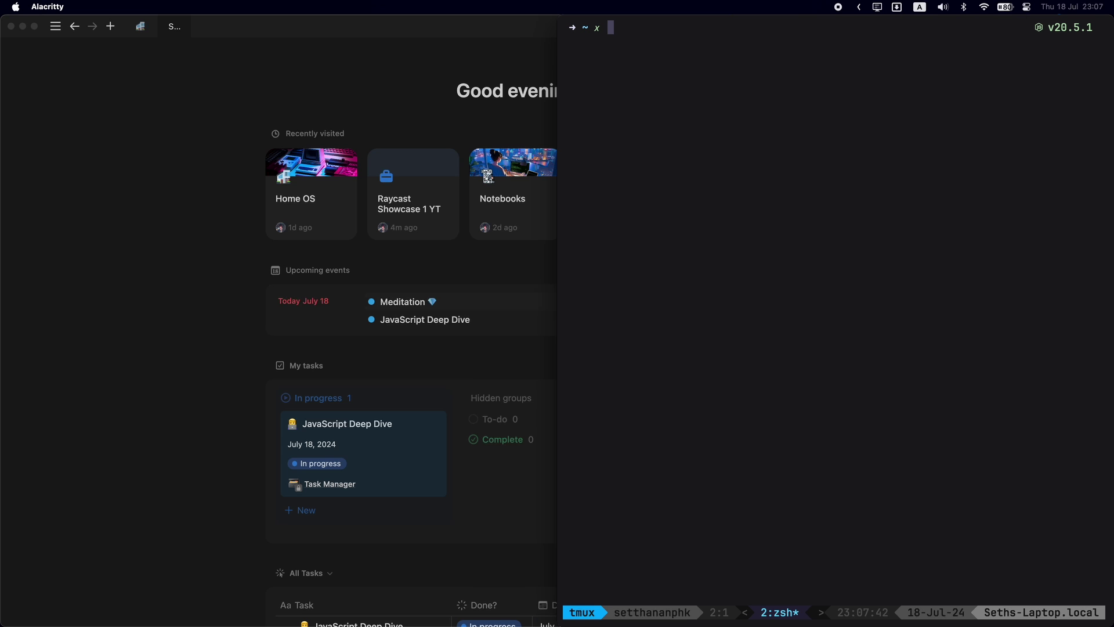
pyautogui.hotkey('ctrl', 'alt', 'Return')
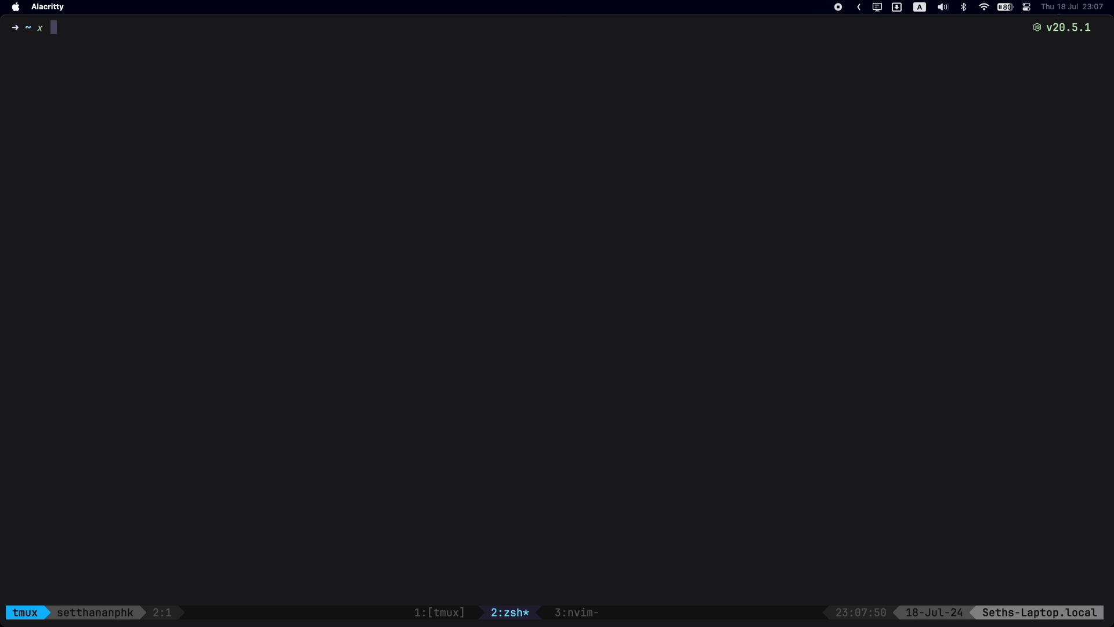
# Launch Notion from Raycast, then switch back to Alacritty
pyautogui.hotkey('alt', 'space')
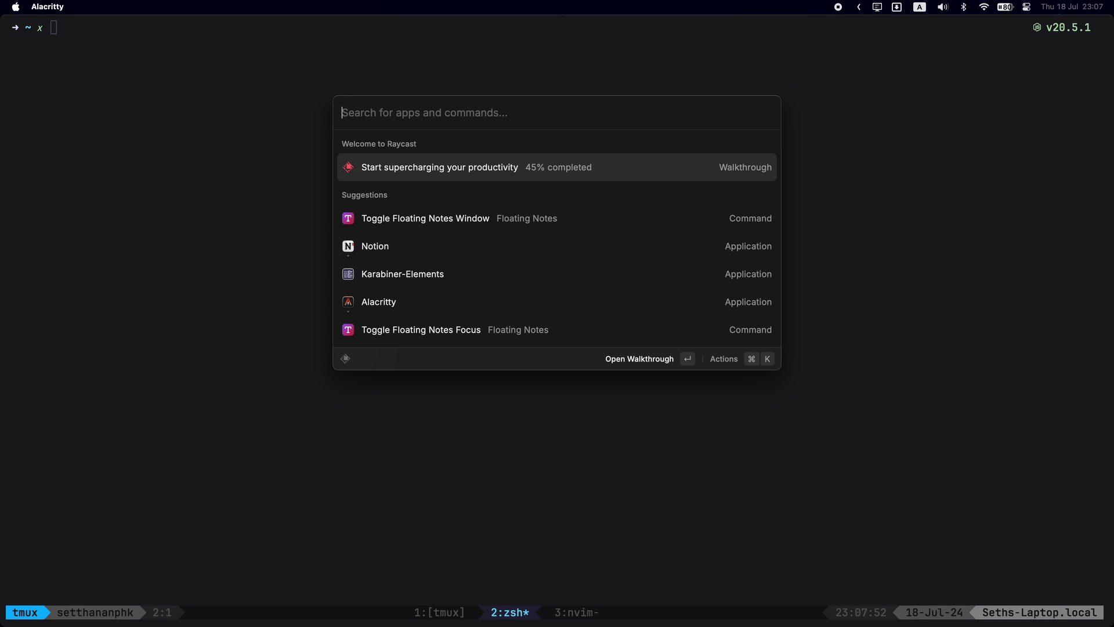
pyautogui.write('Notio')
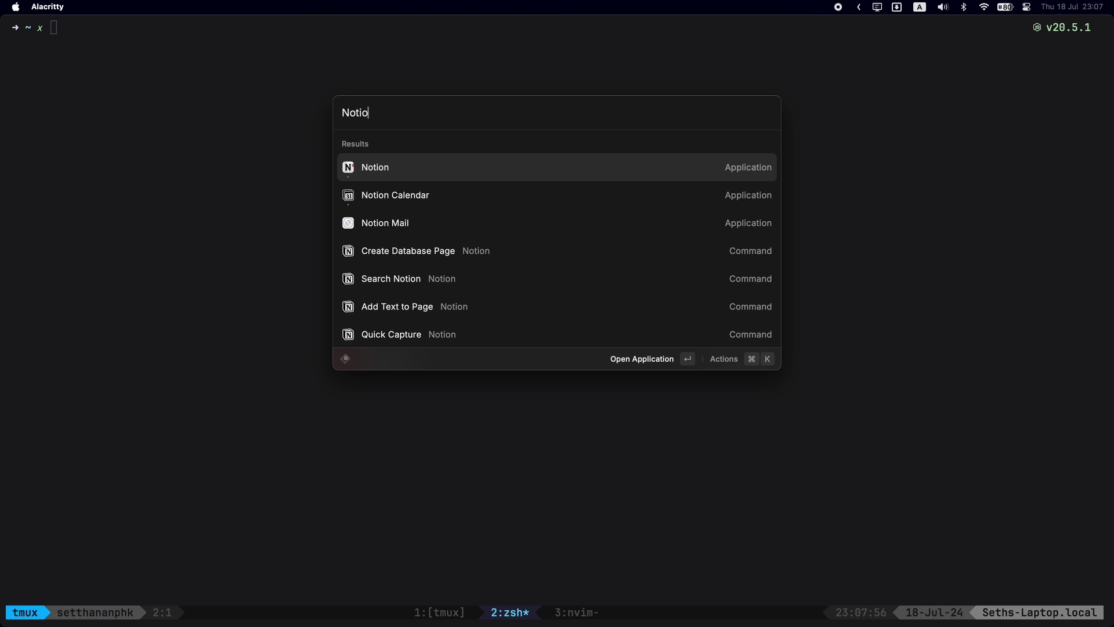
pyautogui.press('Return')
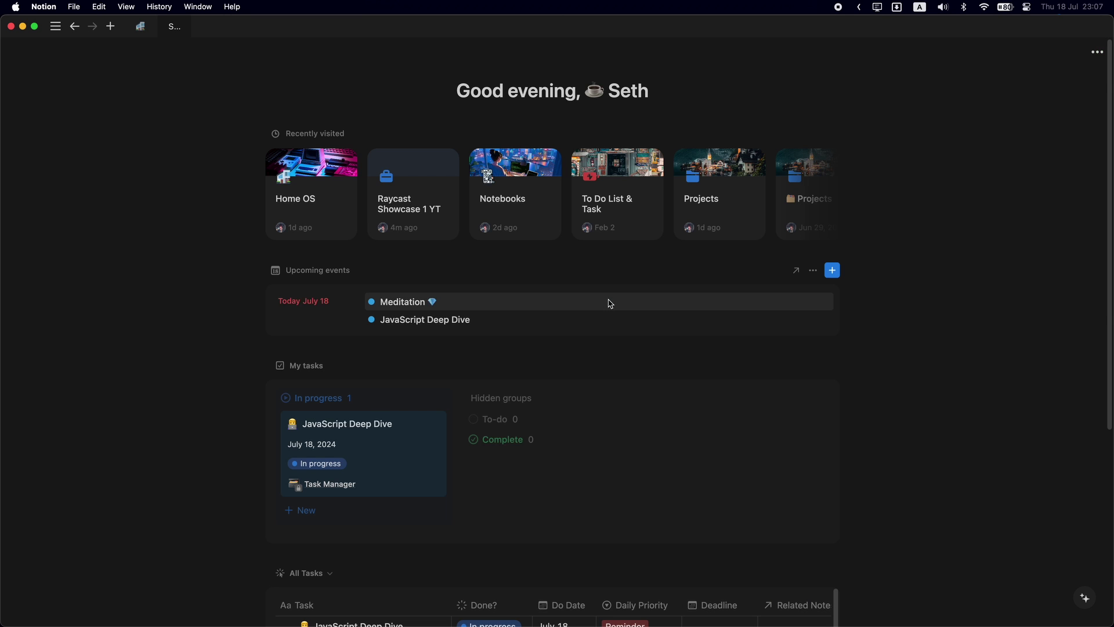
pyautogui.press('super+space')
pyautogui.write('Ala')
pyautogui.press('Return')
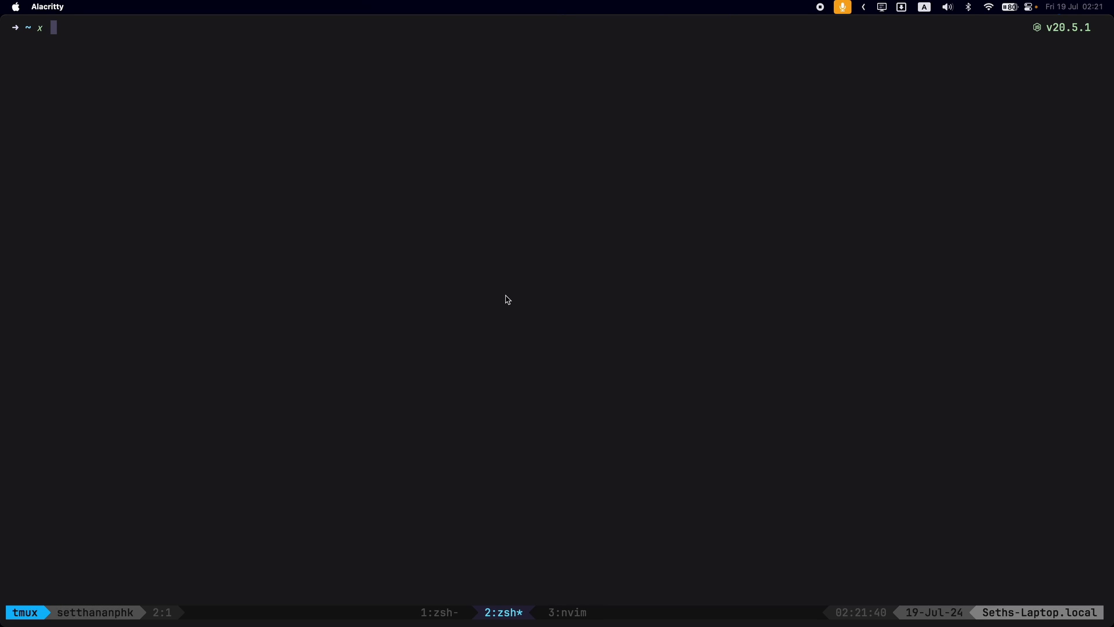
pyautogui.press('Return')
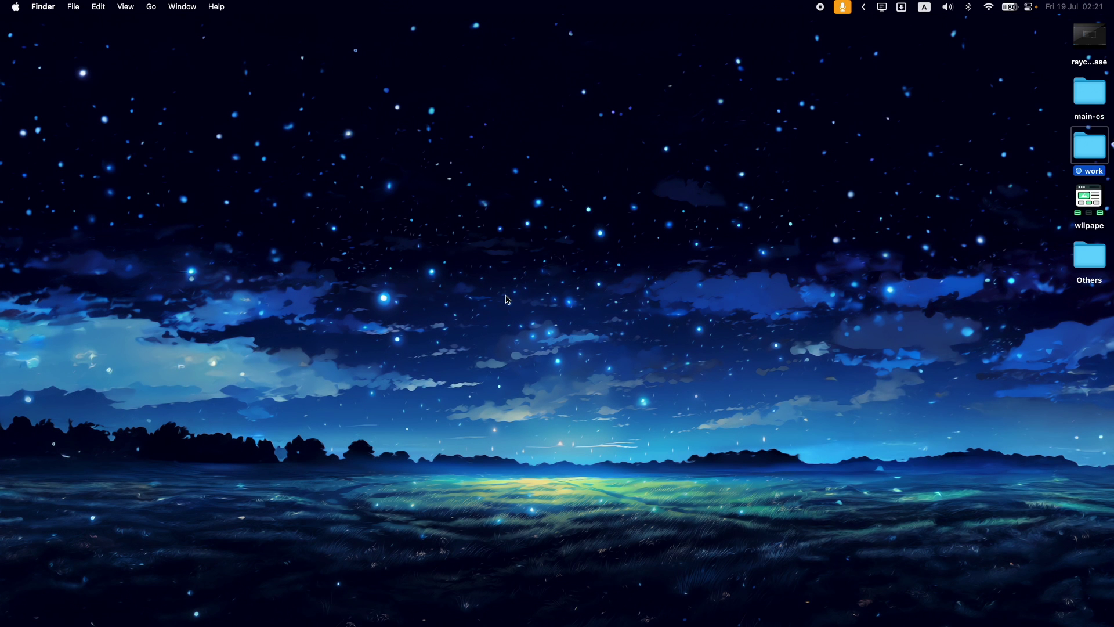
pyautogui.click(507, 298)
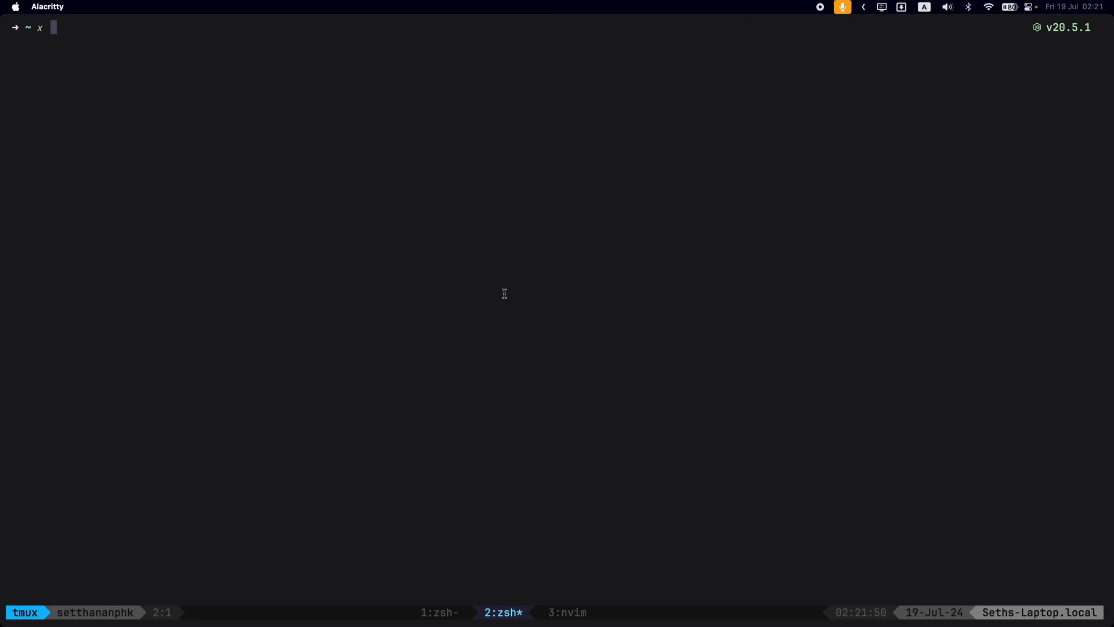
pyautogui.press('Return')
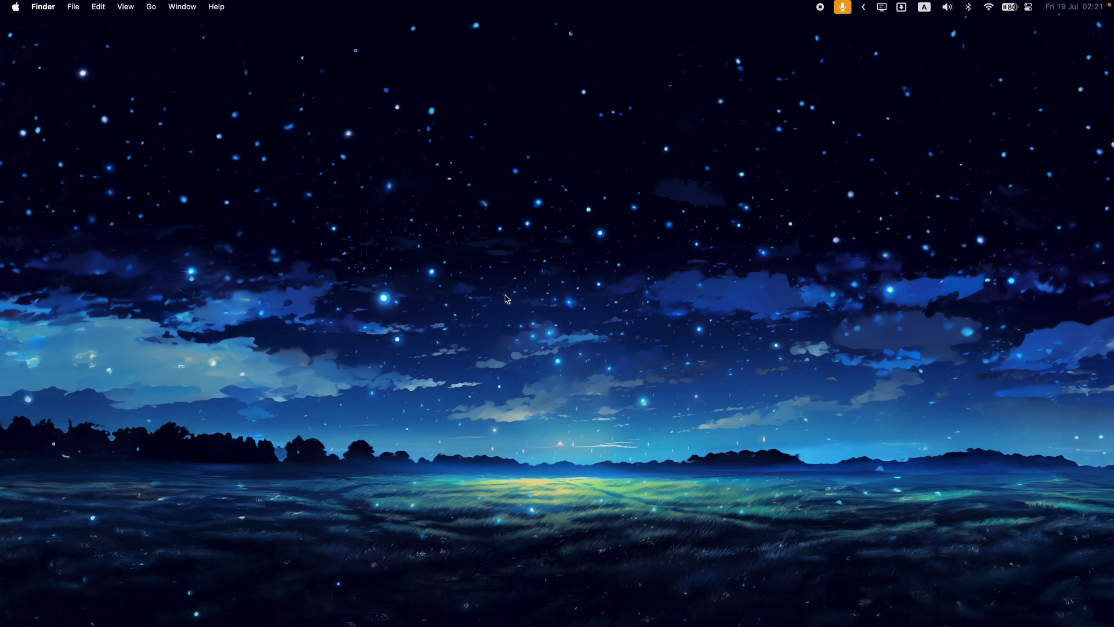
pyautogui.click(506, 298)
pyautogui.write('dasda')
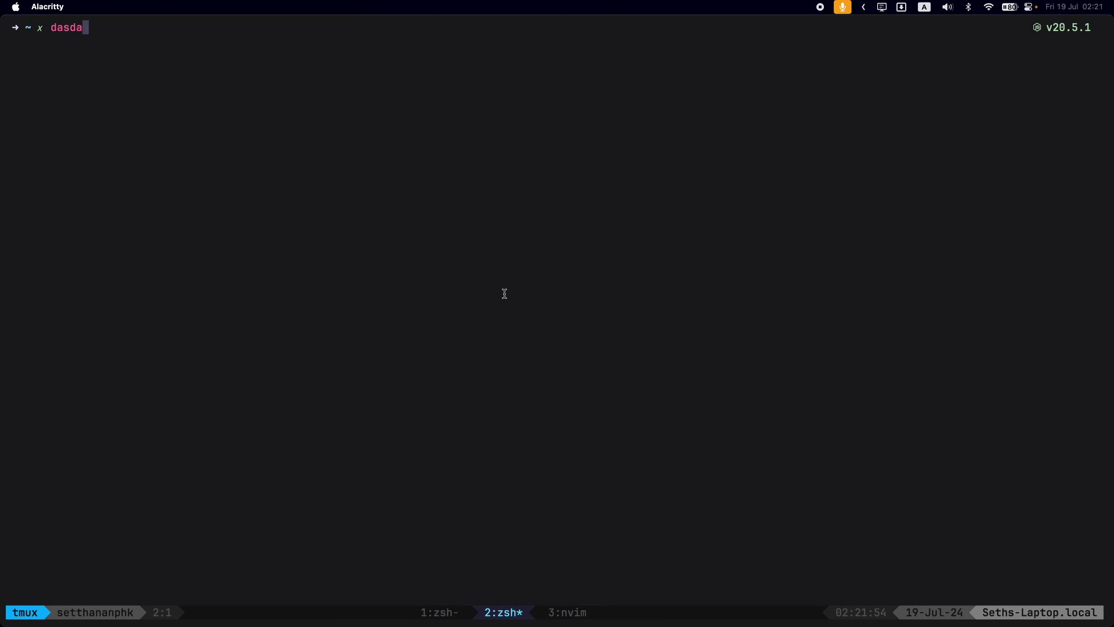
pyautogui.press('BackSpace')
pyautogui.press('BackSpace')
pyautogui.press('BackSpace')
pyautogui.press('BackSpace')
pyautogui.press('BackSpace')
pyautogui.hotkey('alt', 'space')
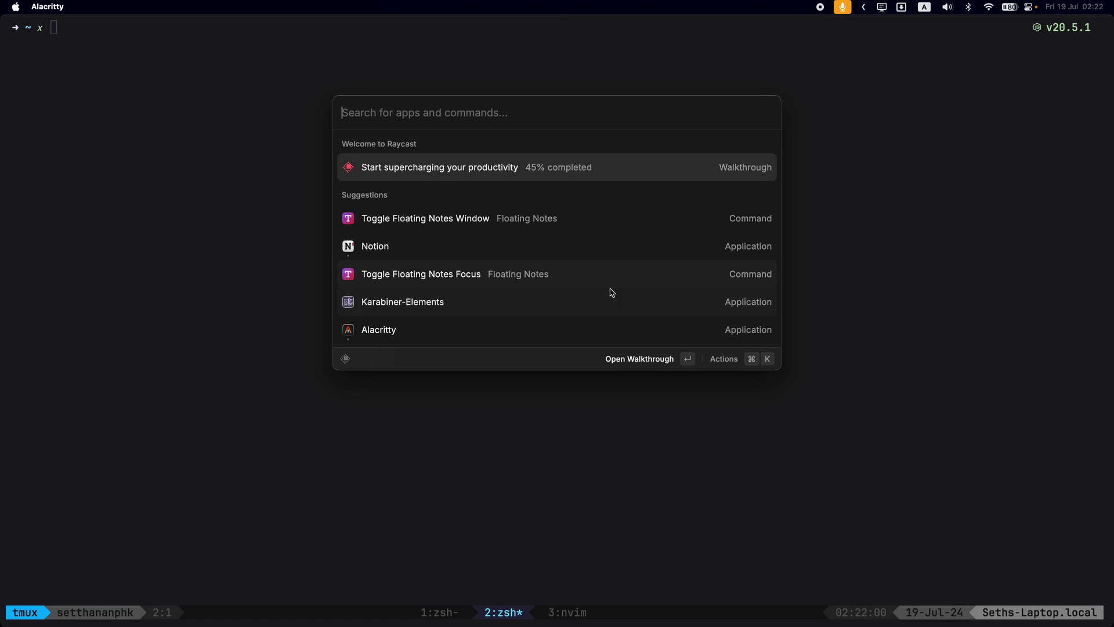
pyautogui.press('super+comma')
pyautogui.click(424, 150)
pyautogui.click(301, 177)
pyautogui.write('ala')
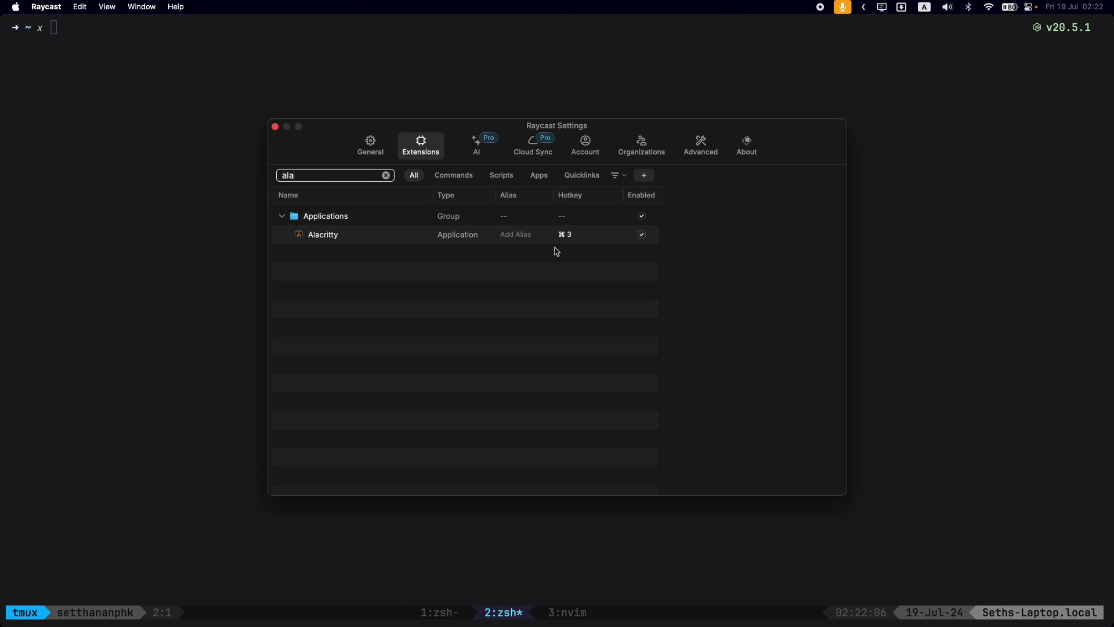
pyautogui.click(573, 238)
pyautogui.press('Escape')
pyautogui.click(325, 176)
pyautogui.press('BackSpace')
pyautogui.press('BackSpace')
pyautogui.press('BackSpace')
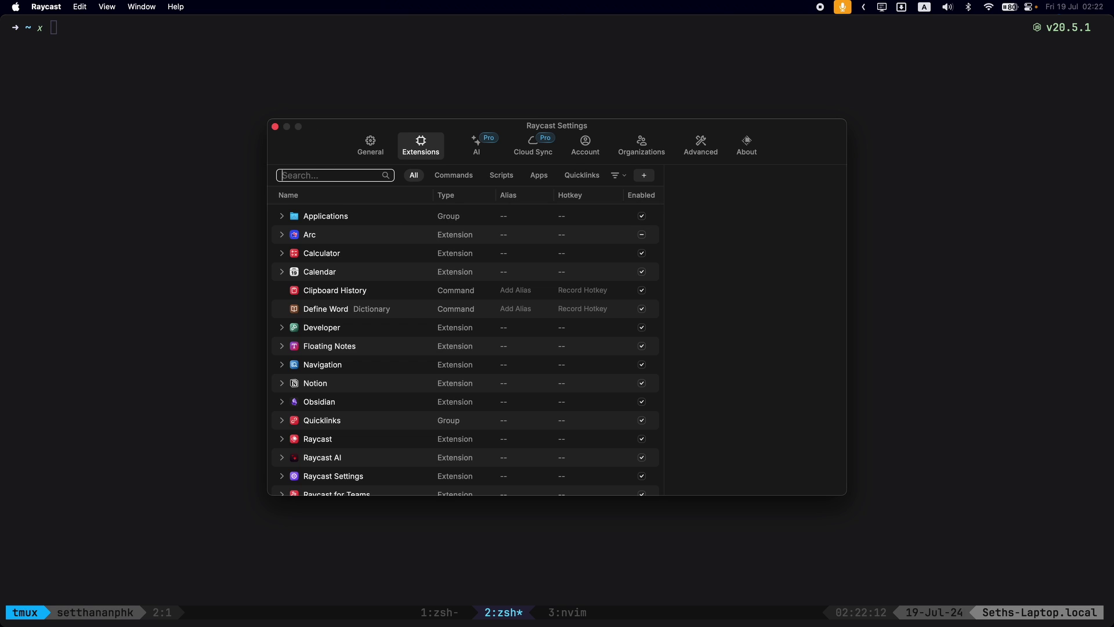
pyautogui.write('obsidian')
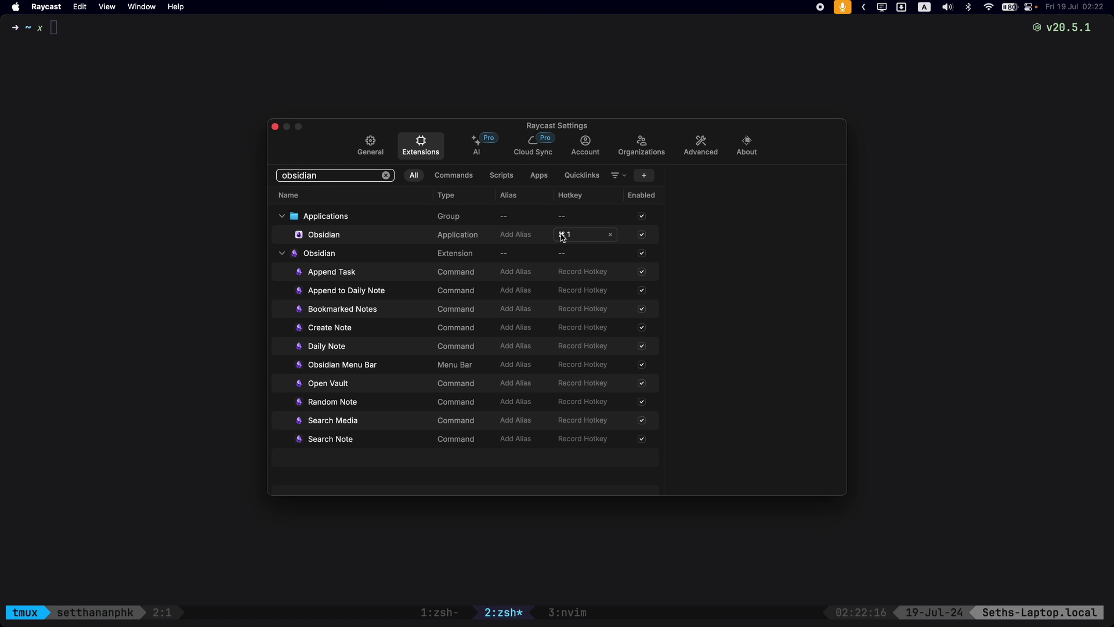
pyautogui.click(576, 237)
pyautogui.click(688, 226)
pyautogui.click(275, 126)
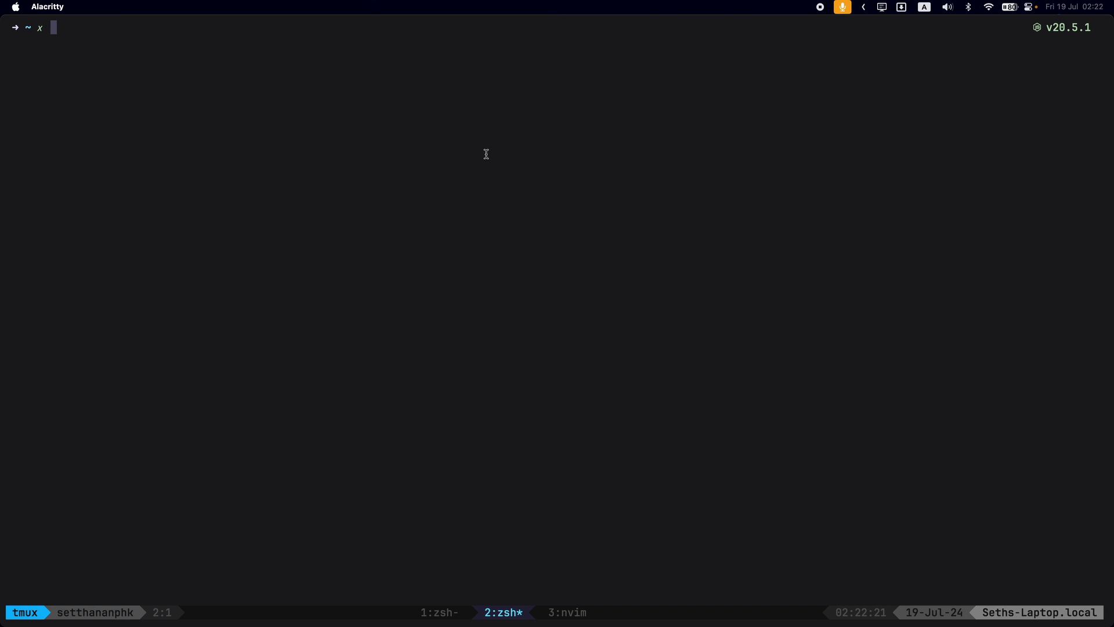
# Hide the terminal, dismiss Obsidian's folder-move prompt, and cycle between Obsidian, Alacritty and Arc
pyautogui.press('super+h')
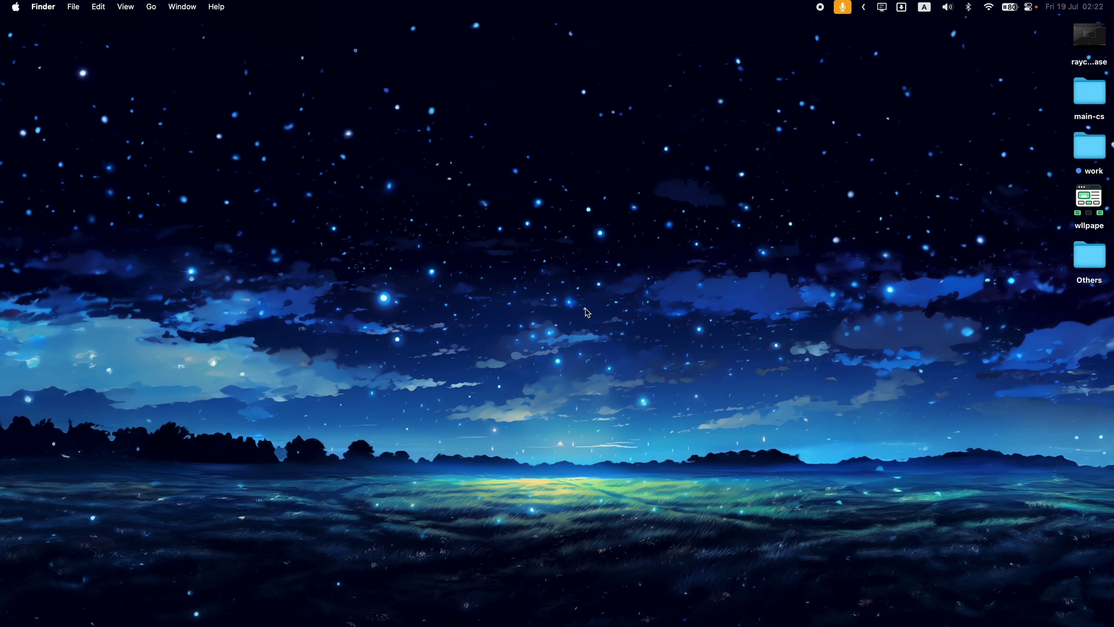
pyautogui.press('super+Tab')
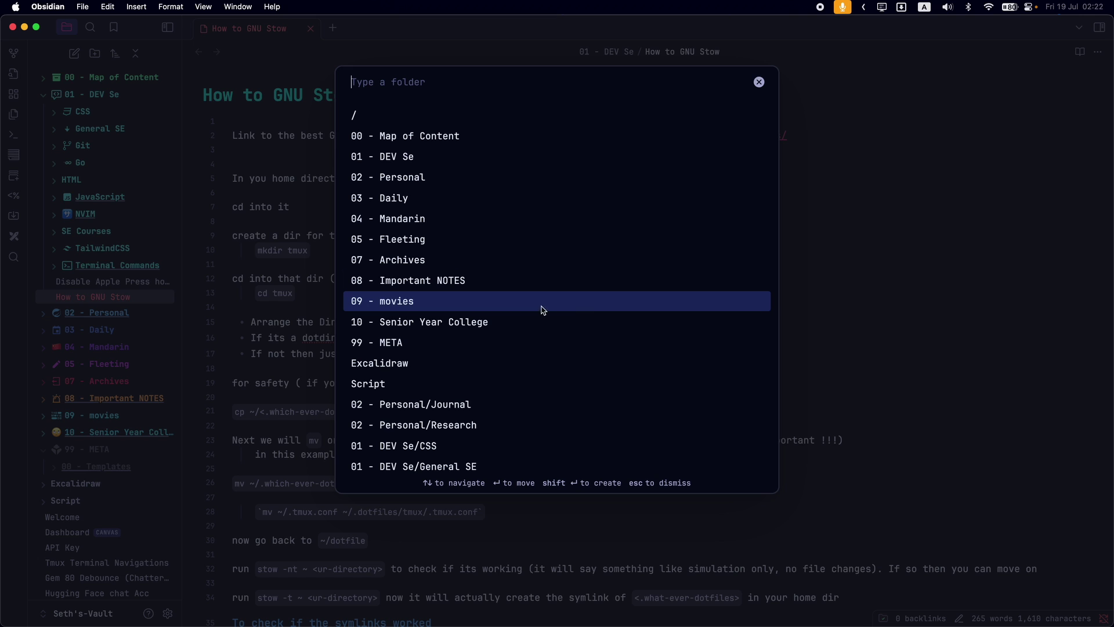
pyautogui.click(890, 276)
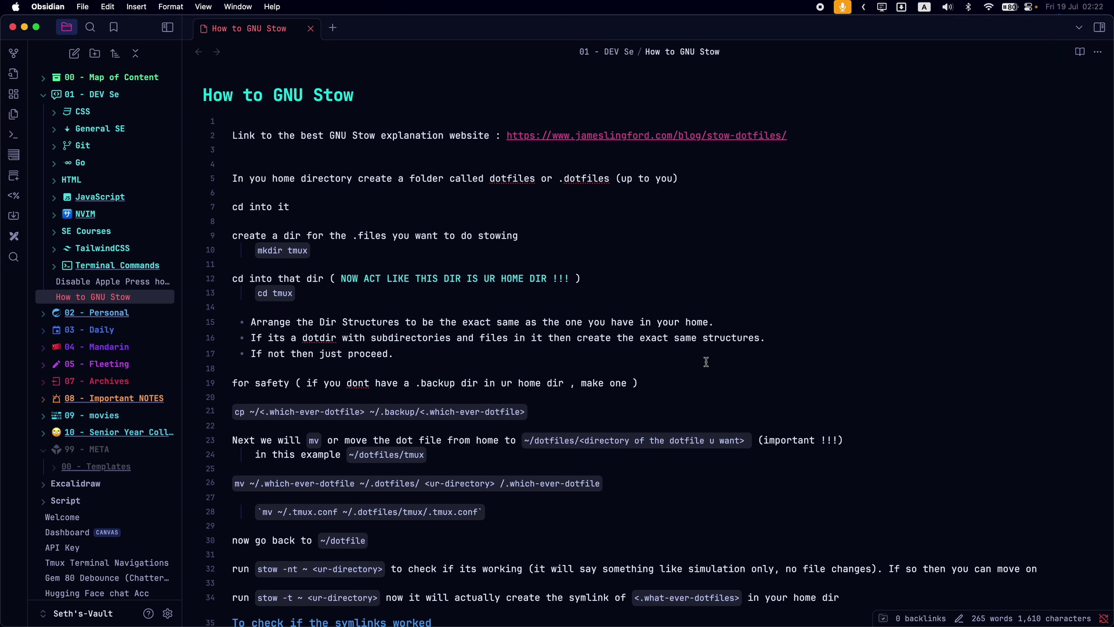
pyautogui.press('super+Tab')
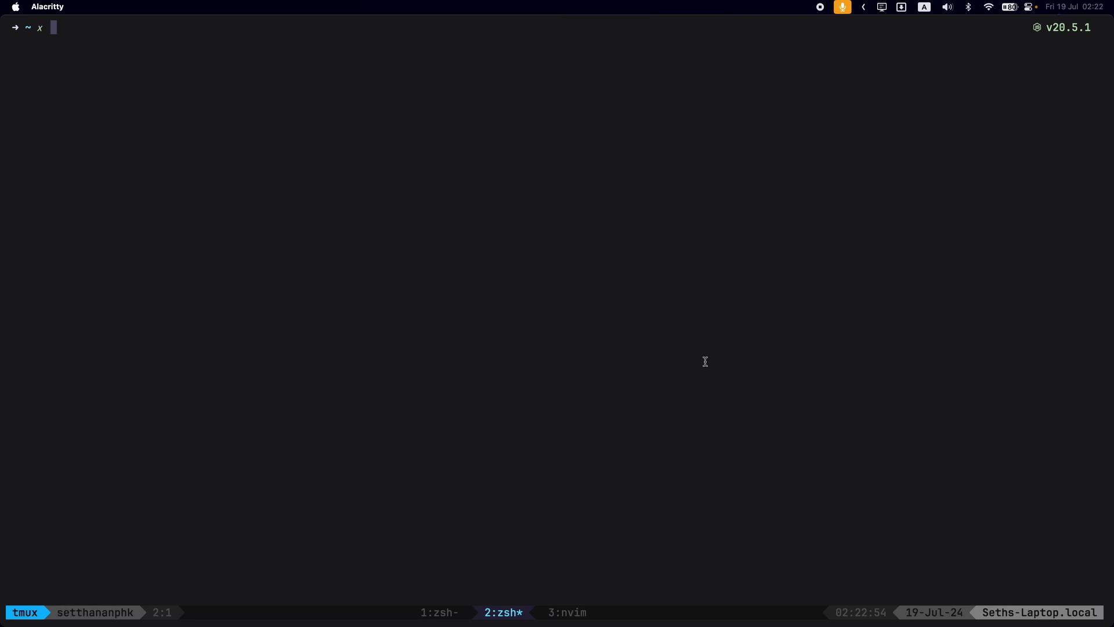
pyautogui.press('super+Tab')
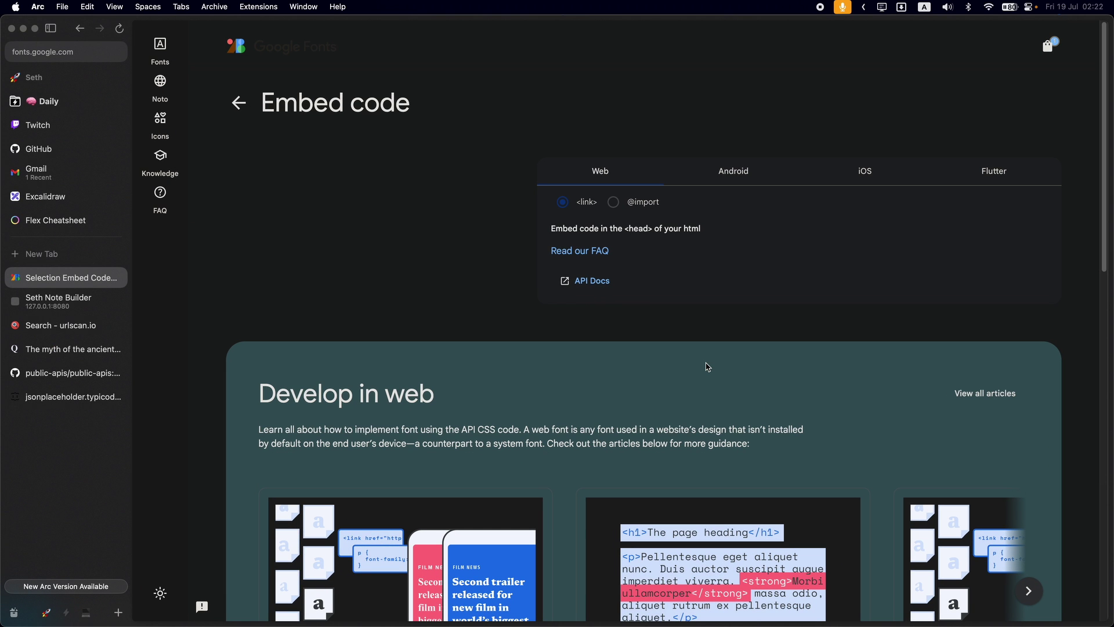
pyautogui.press('super+Tab')
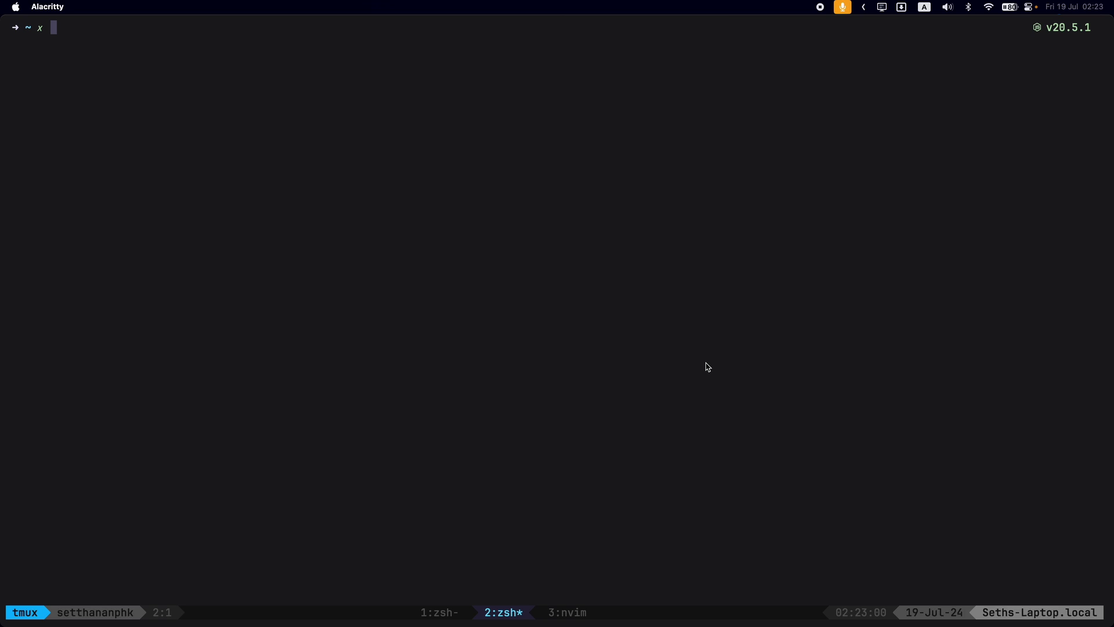
pyautogui.press('super+Tab')
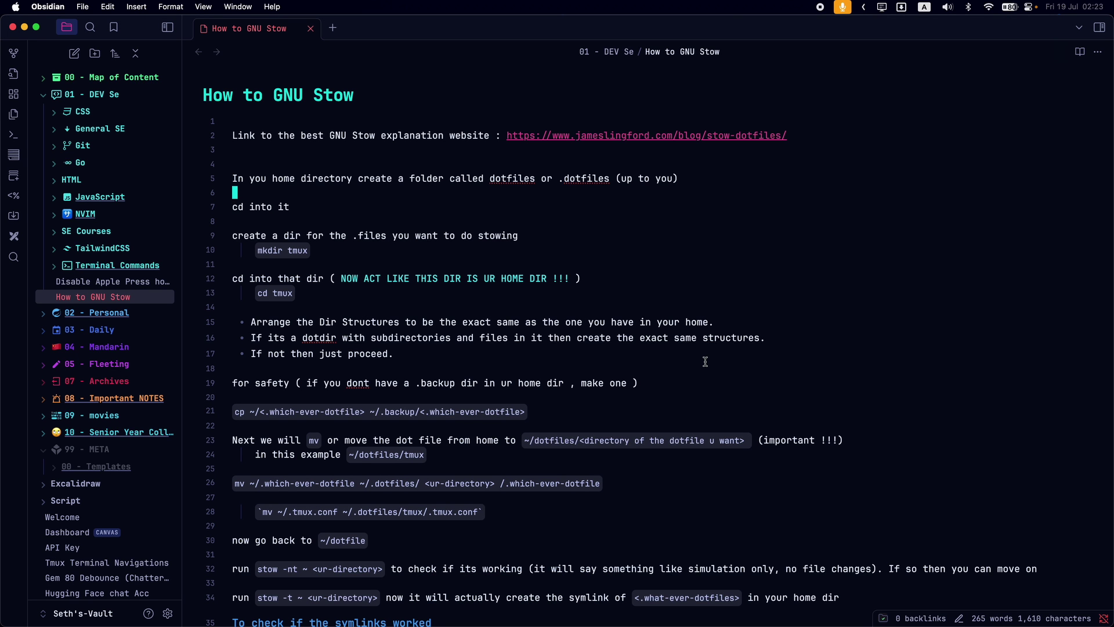
pyautogui.press('super+Tab')
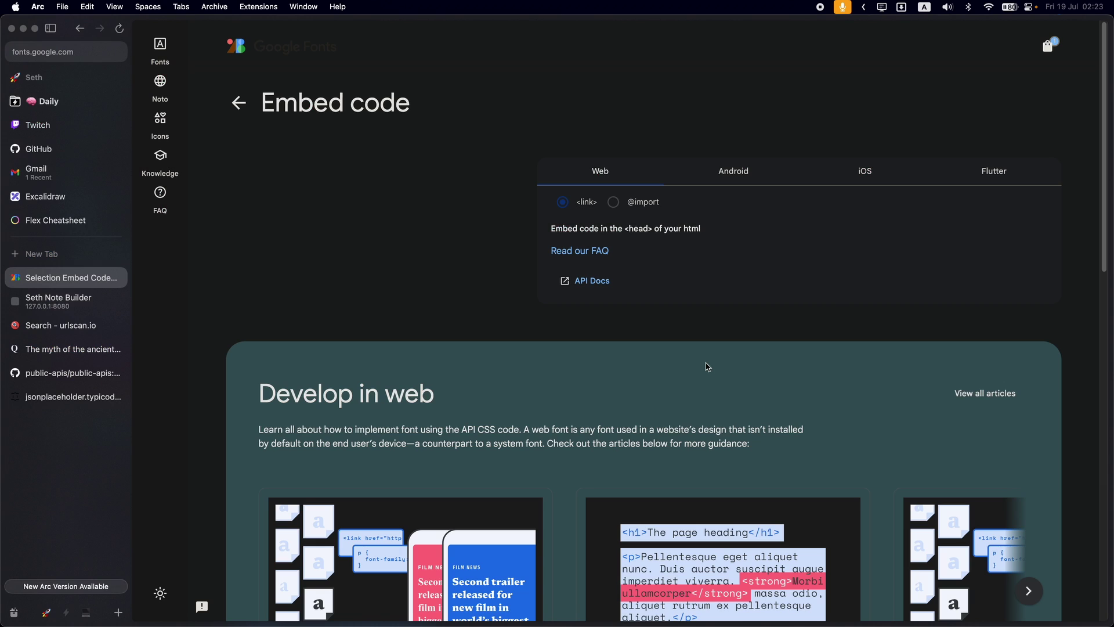
pyautogui.press('super+Tab')
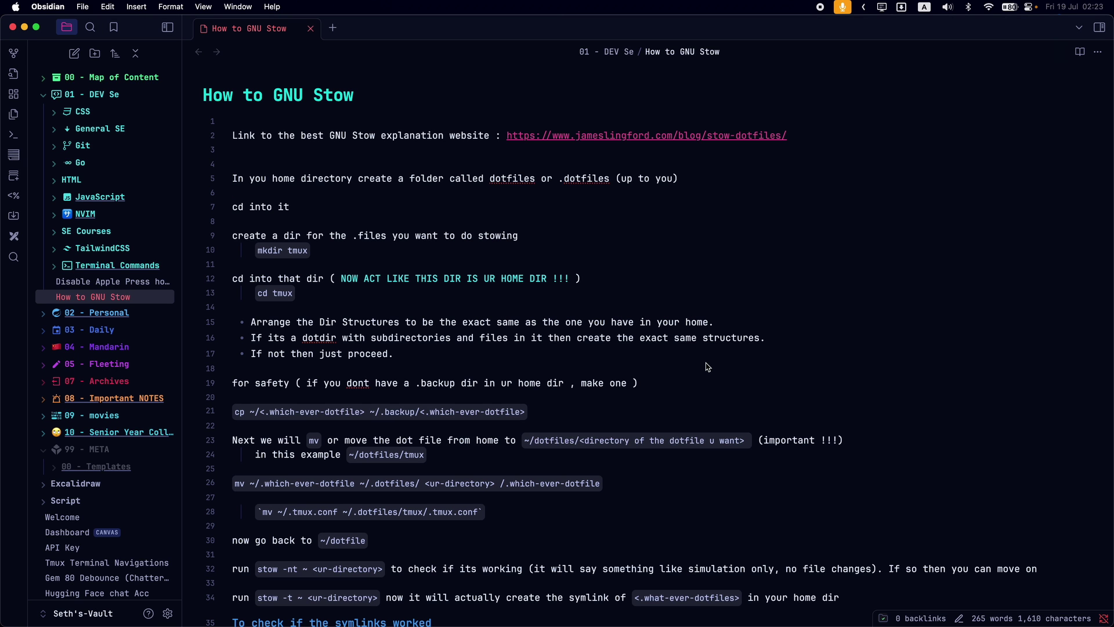
# Snap Obsidian to the left half and Arc to the right half, then bring back the terminal
pyautogui.hotkey('ctrl', 'alt', 'Left')
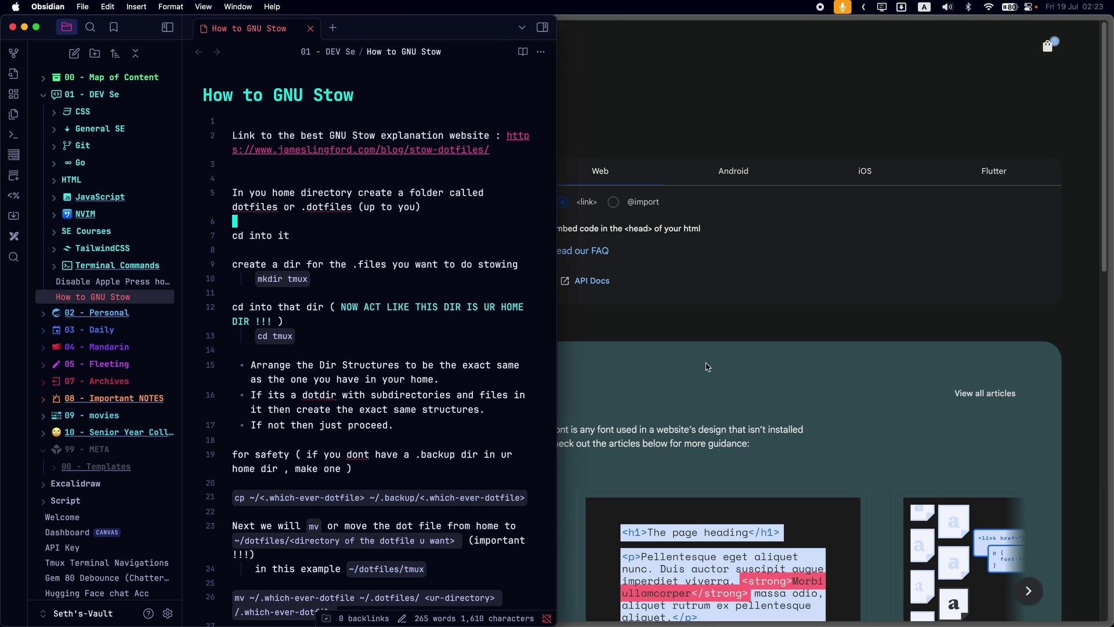
pyautogui.press('super+Tab')
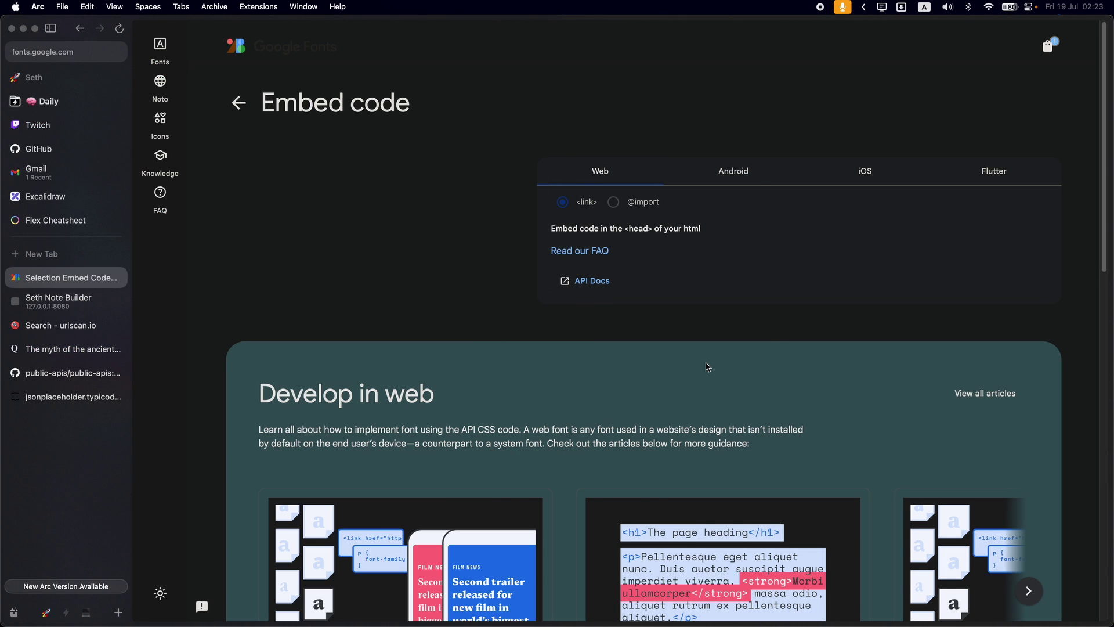
pyautogui.hotkey('ctrl', 'alt', 'Right')
pyautogui.press('super+Tab')
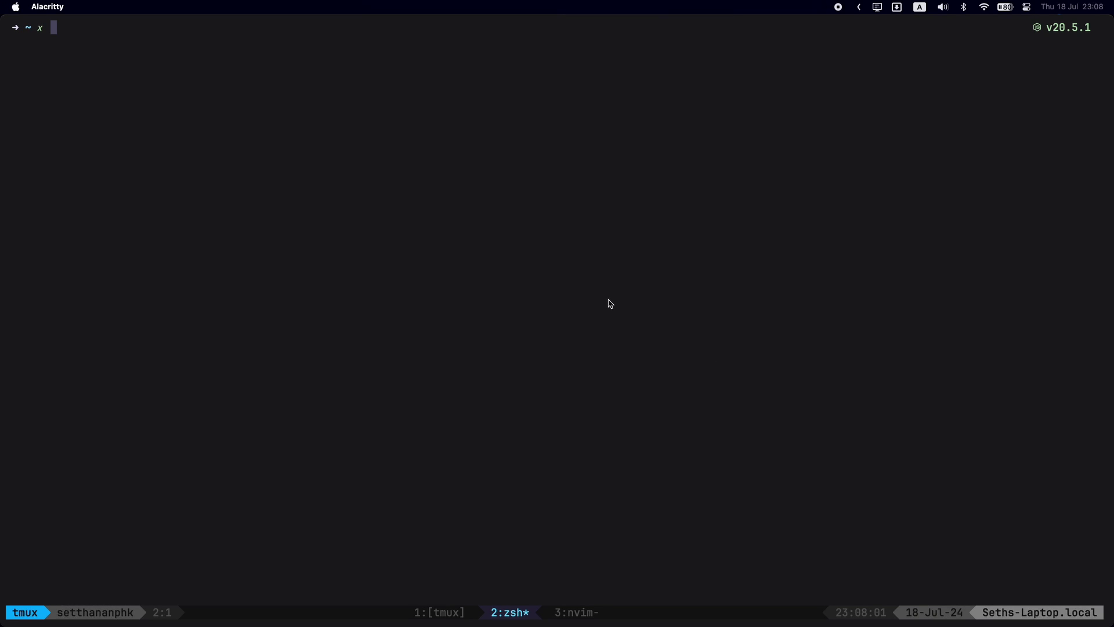
# Run Search Arc from Raycast to open the GitHub tab, then recall Arc after the terminal
pyautogui.hotkey('alt', 'space')
pyautogui.write('Arc')
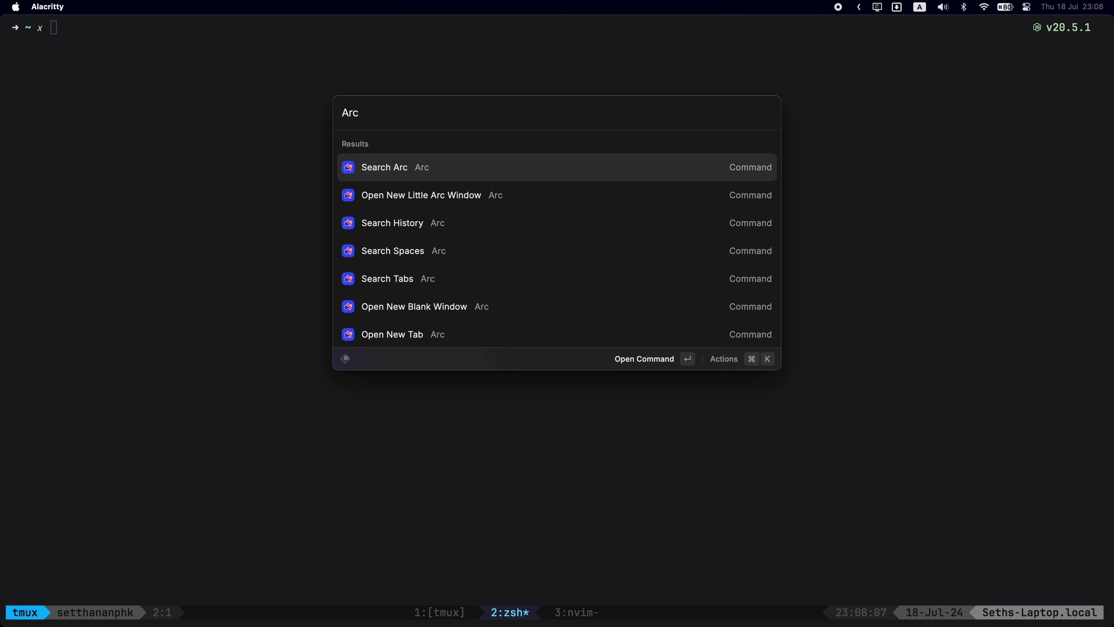
pyautogui.press('Return')
pyautogui.press('Return')
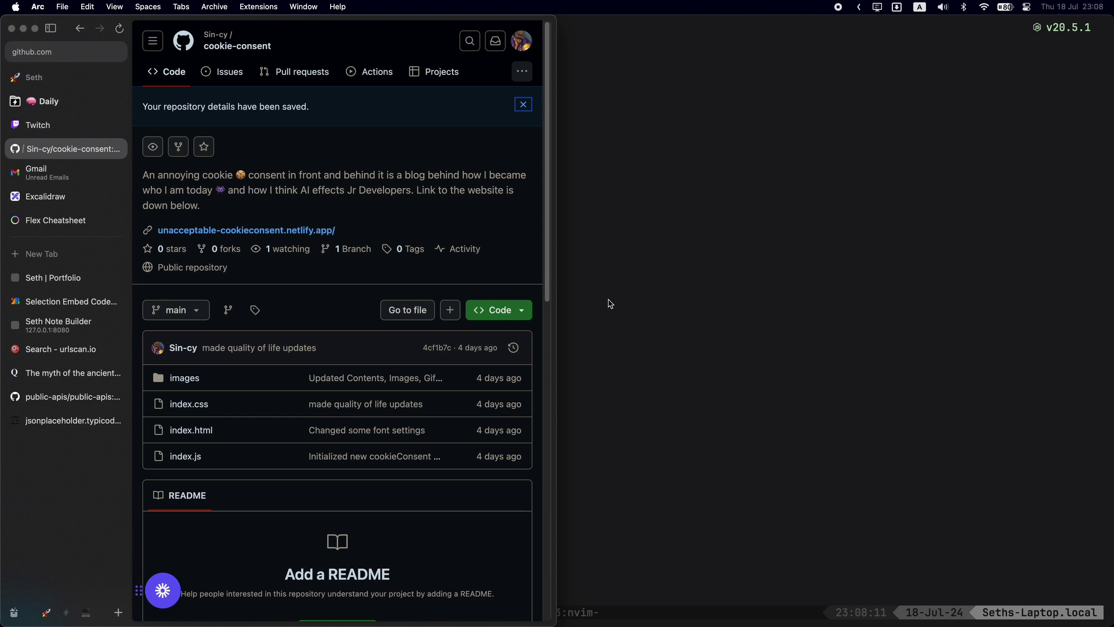
pyautogui.click(610, 303)
pyautogui.press('super+Tab')
# Maximize Arc, return it to the left half, and switch to Alacritty
pyautogui.hotkey('ctrl', 'alt', 'Return')
pyautogui.hotkey('ctrl', 'alt', 'Left')
pyautogui.press('super+Tab')
# Open a floating note with Raycast's Toggle Floating Notes Focus command
pyautogui.hotkey('alt', 'space')
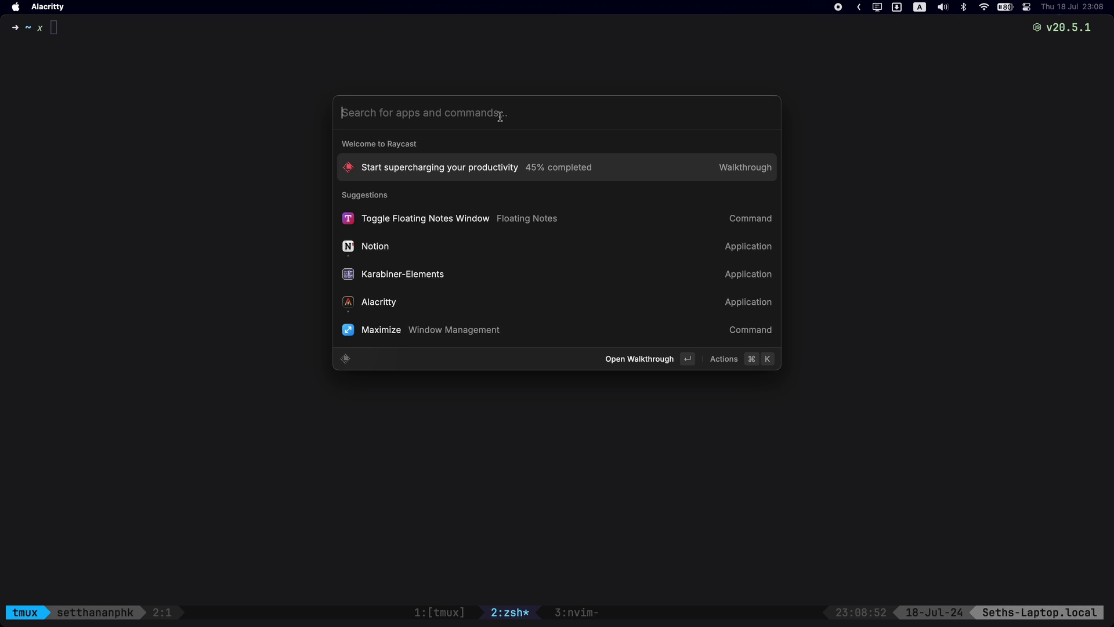
pyautogui.write('toggl')
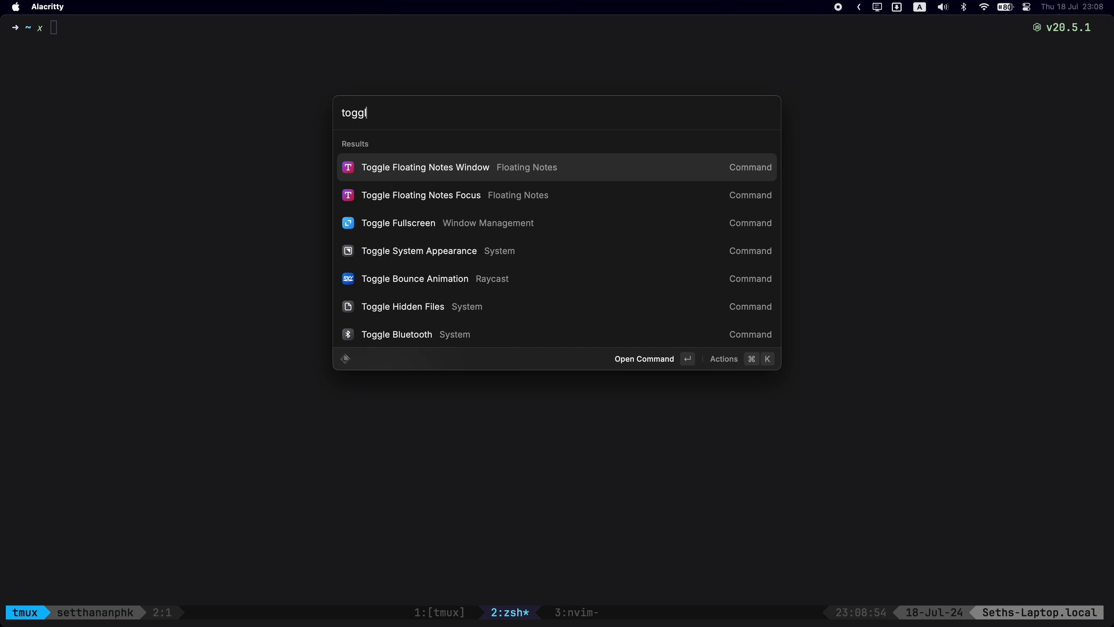
pyautogui.press('Down')
pyautogui.press('Up')
pyautogui.press('Down')
pyautogui.press('Up')
pyautogui.press('Down')
pyautogui.press('Return')
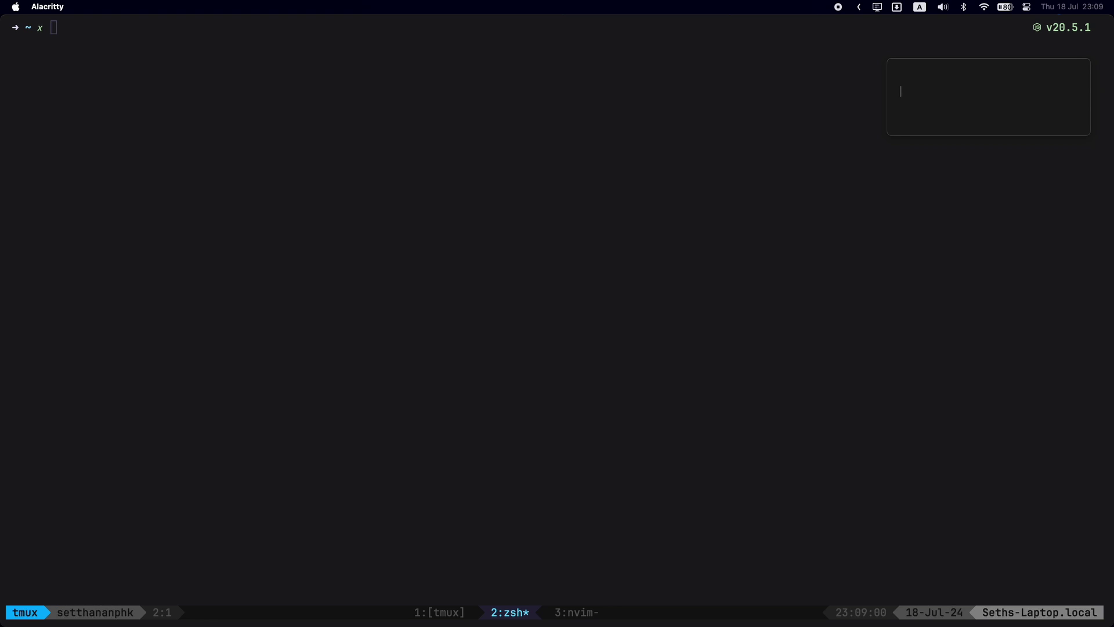
# Write the heading 'RANDOM NOTE' with a bullet line '- balbalbalbd'
pyautogui.write('RANDOM NOTE')
pyautogui.press('Return')
pyautogui.write('-')
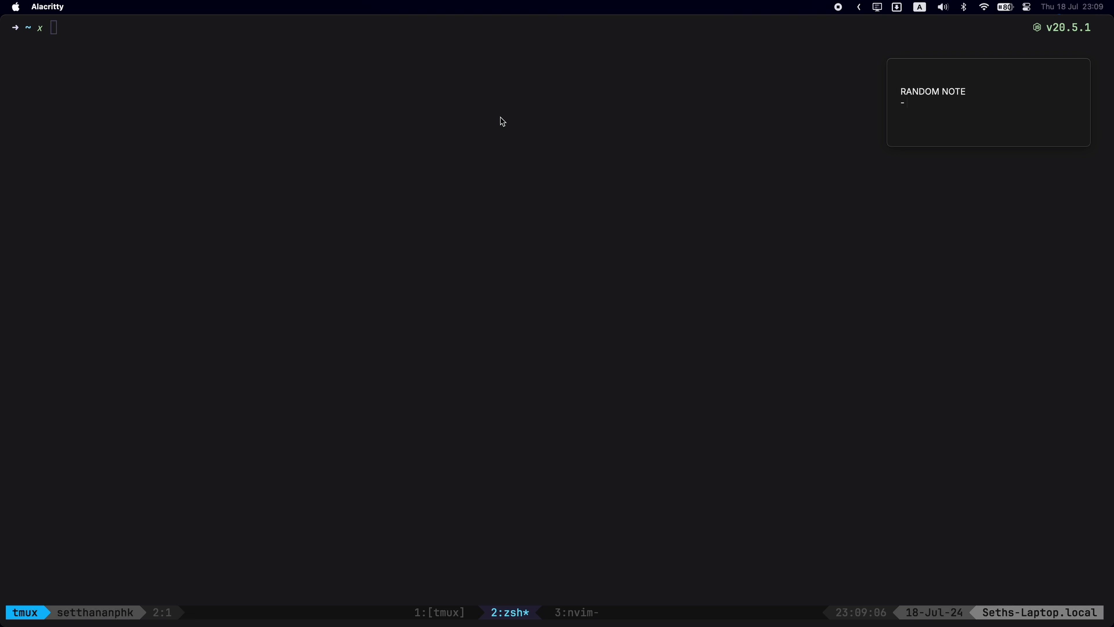
pyautogui.write(' balbalbalbd')
# Hide the floating note with Toggle Floating Notes Window
pyautogui.press('super+space')
pyautogui.write('Togg')
pyautogui.press('Down')
pyautogui.press('Up')
pyautogui.press('Return')
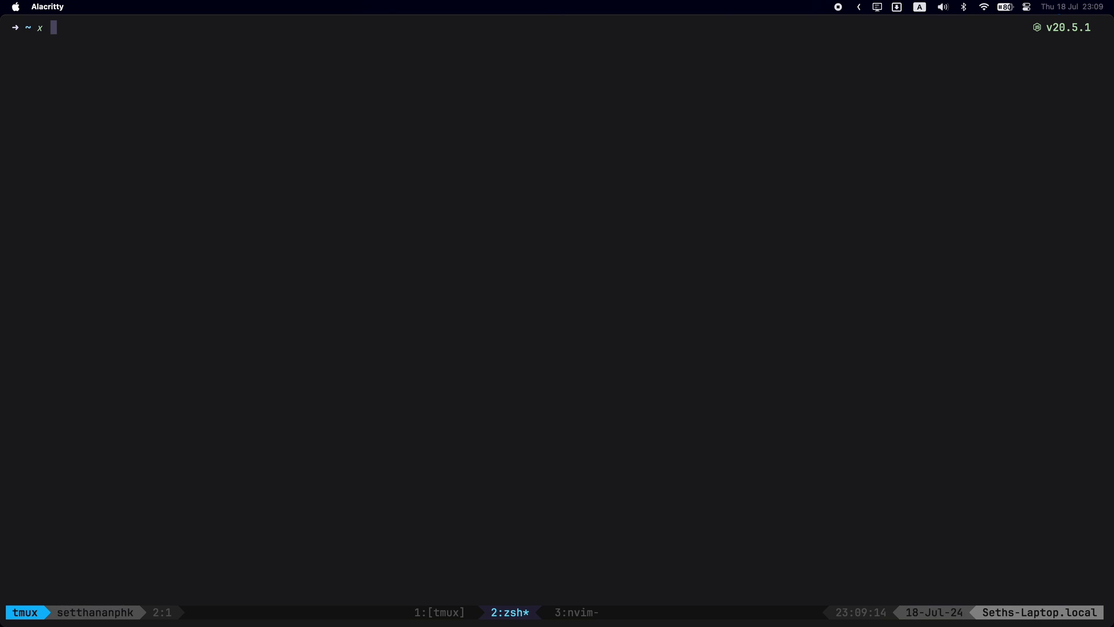
# Show the floating note again and delete its bullet line and RANDOM NOTE heading
pyautogui.press('super+space')
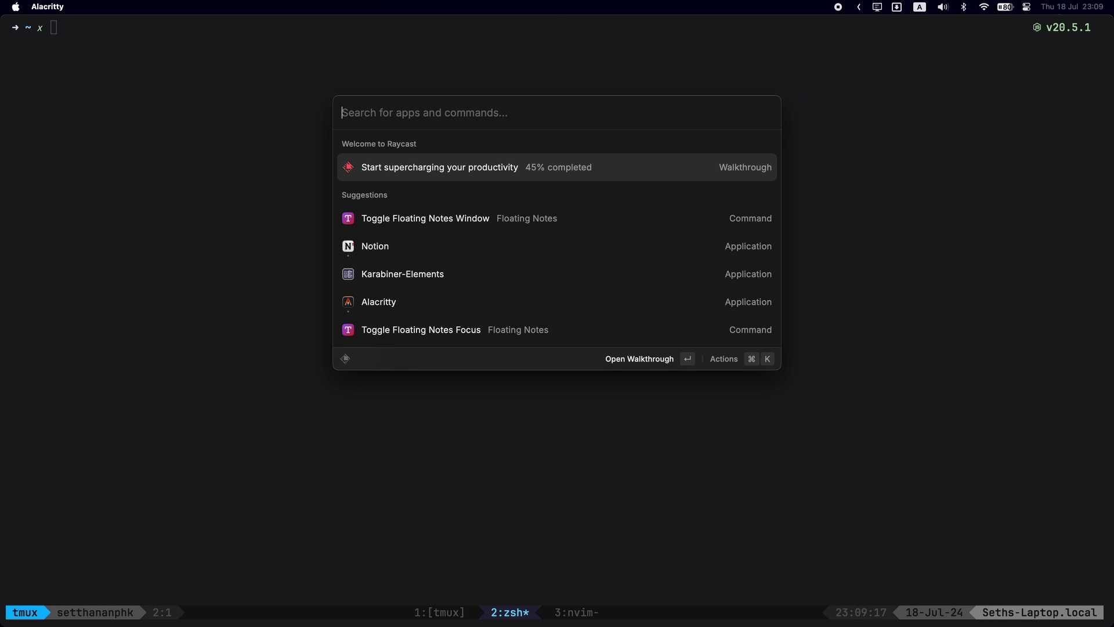
pyautogui.press('Down')
pyautogui.press('Down')
pyautogui.press('Up')
pyautogui.press('Return')
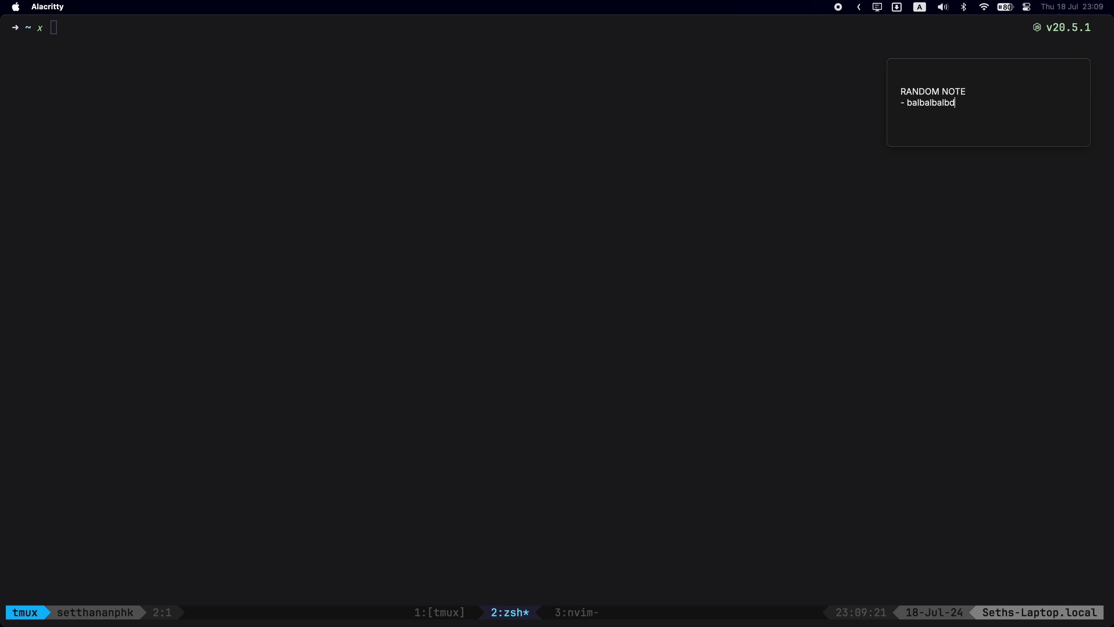
pyautogui.press('super+BackSpace')
pyautogui.press('super+a')
pyautogui.press('BackSpace')
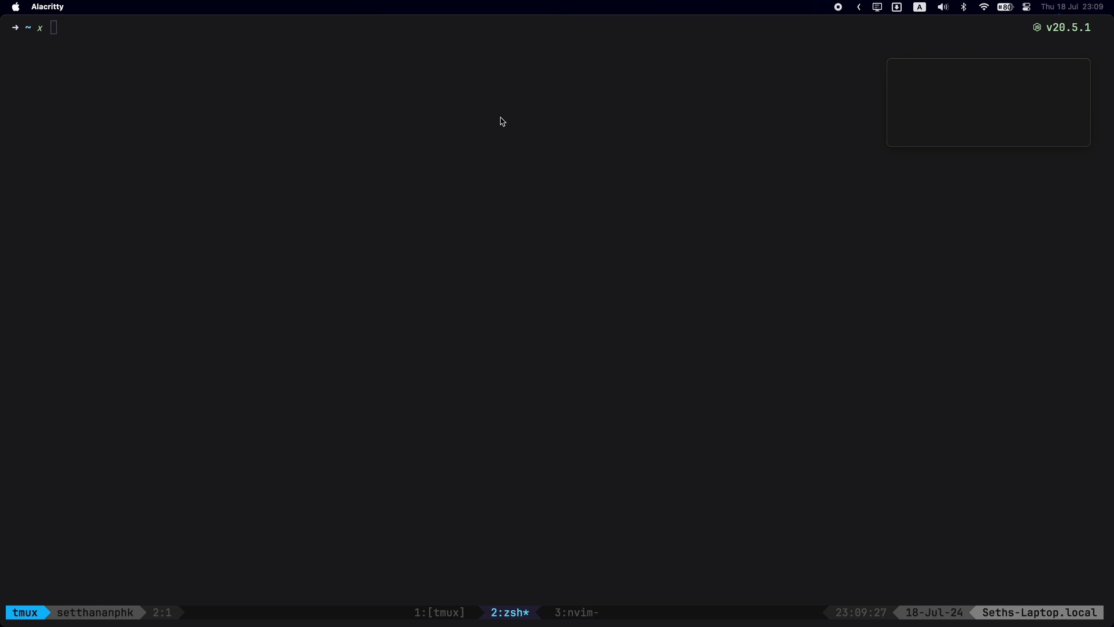
# Hide the emptied floating note window
pyautogui.hotkey('alt', 'space')
pyautogui.press('Down')
pyautogui.press('Down')
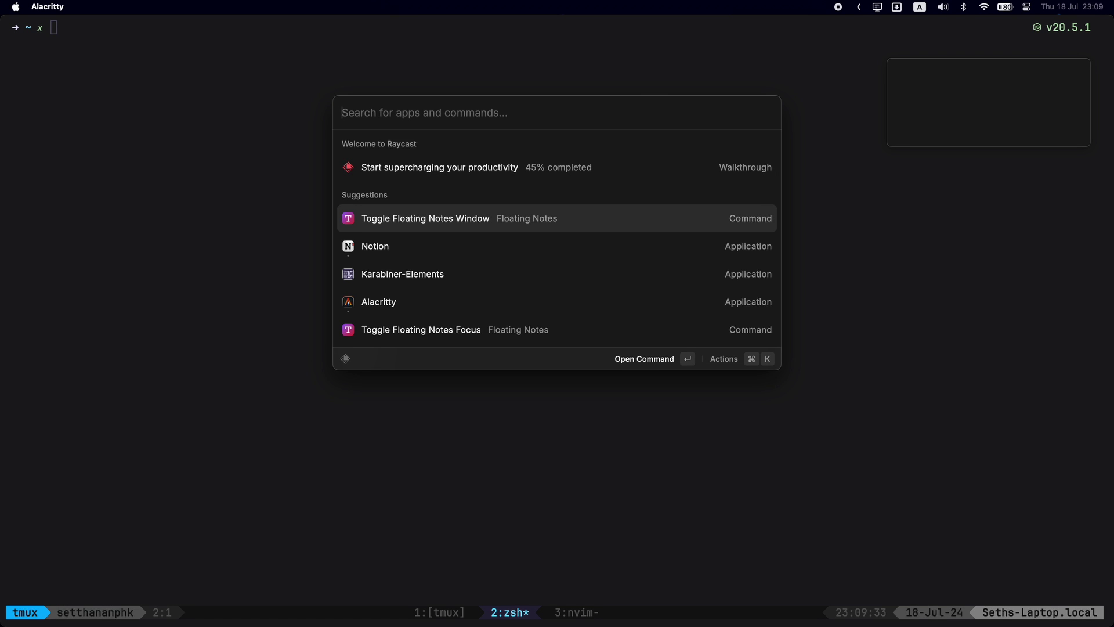
pyautogui.press('Return')
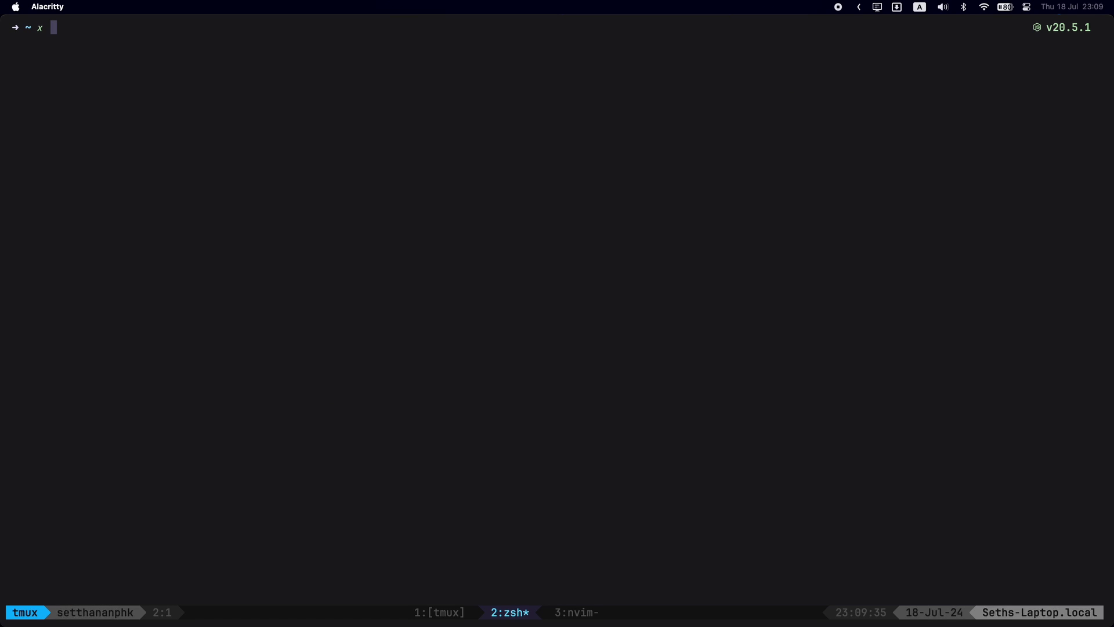
# Search Raycast for 'Dictionar' to list the dictionary commands
pyautogui.hotkey('alt', 'space')
pyautogui.write('Dictionar')
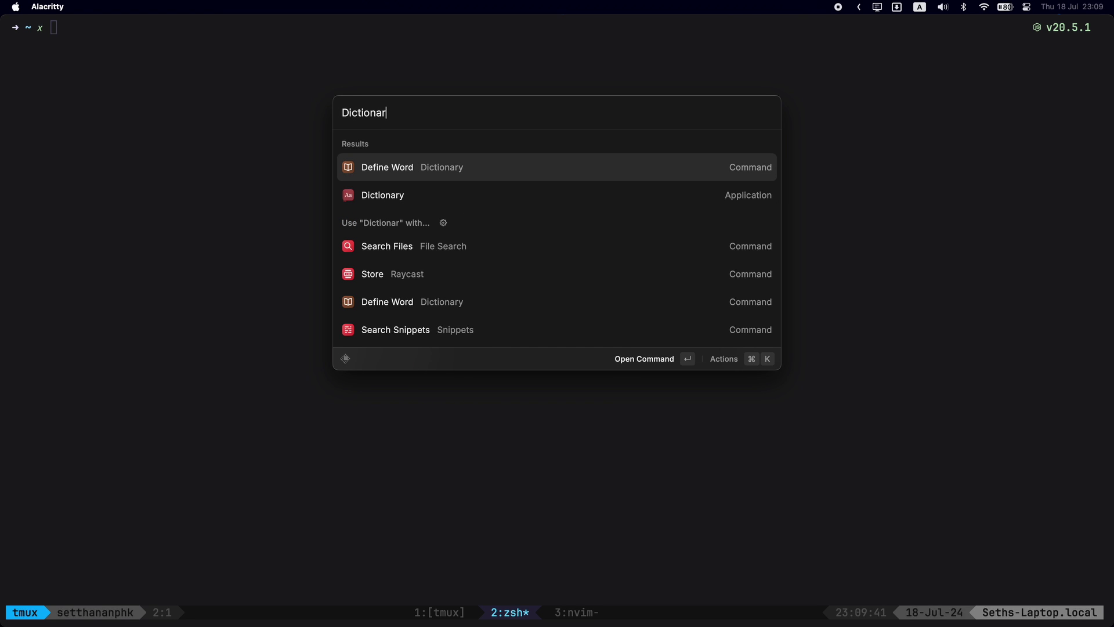
# Run Define Word, show the full definition of 'immutable', then close the lookup
pyautogui.press('Down')
pyautogui.press('Up')
pyautogui.press('Return')
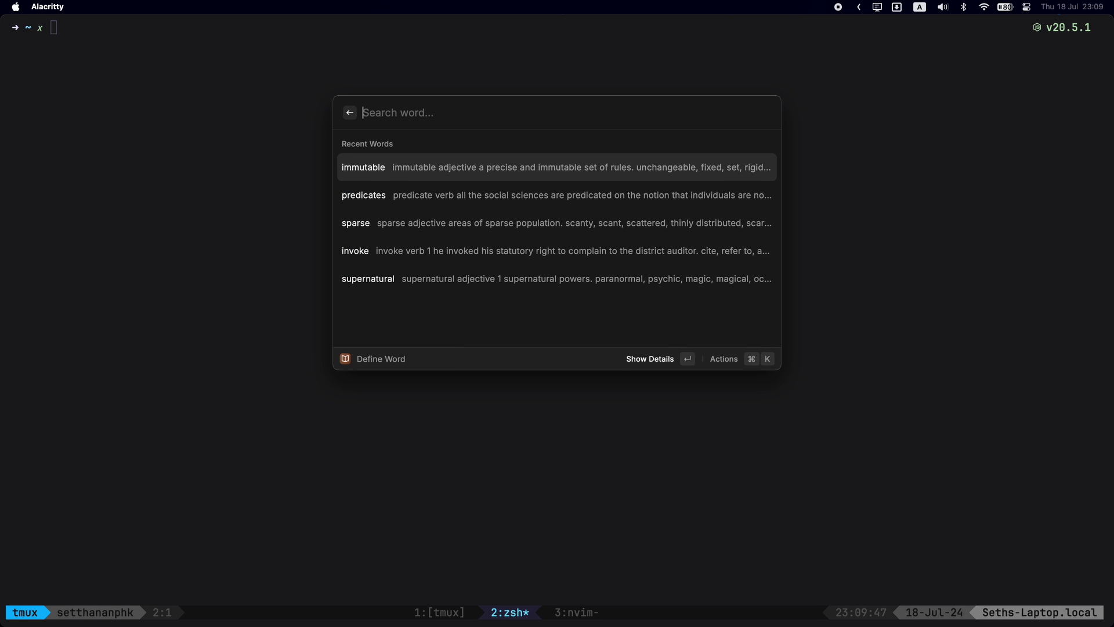
pyautogui.press('Return')
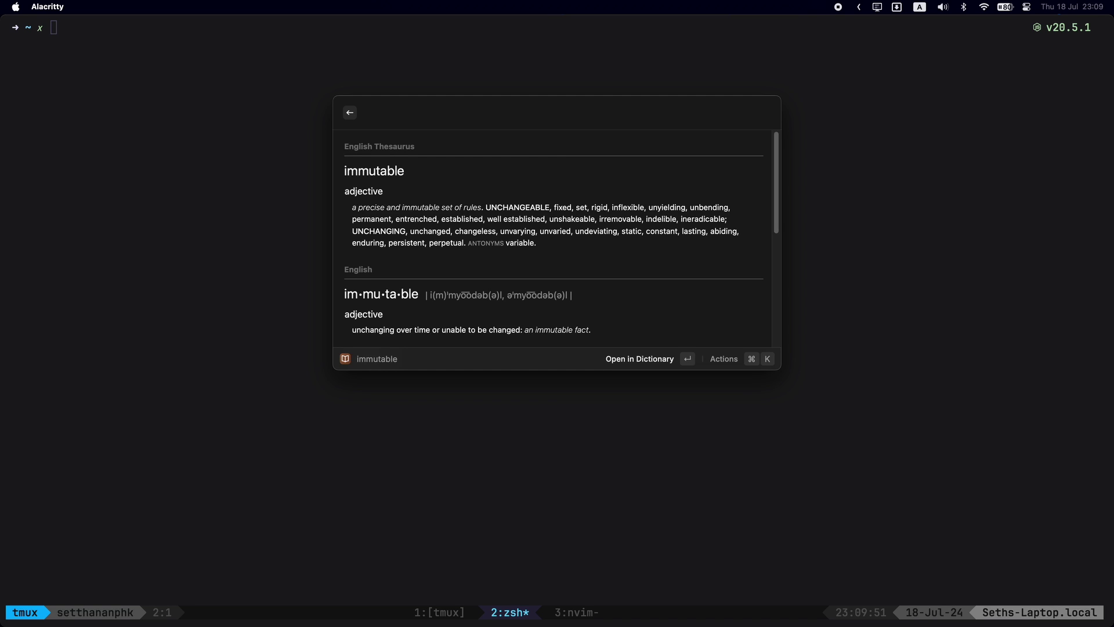
pyautogui.press('Escape')
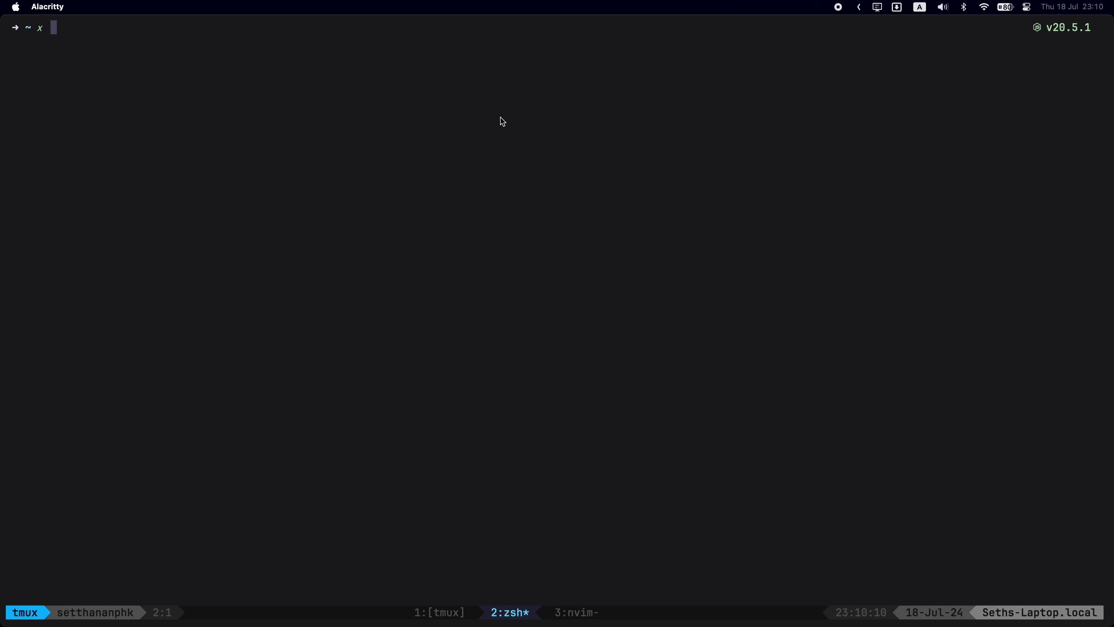
# Close the walkthrough actions panel and search 'Search', moving to Search Files
pyautogui.hotkey('alt', 'space')
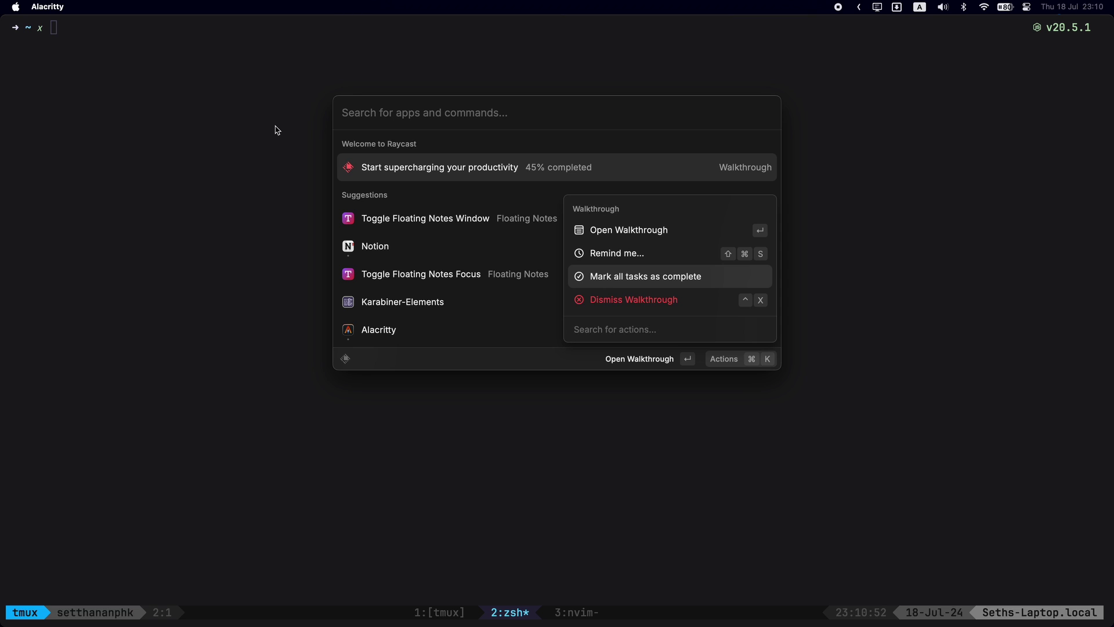
pyautogui.press('Up')
pyautogui.press('Up')
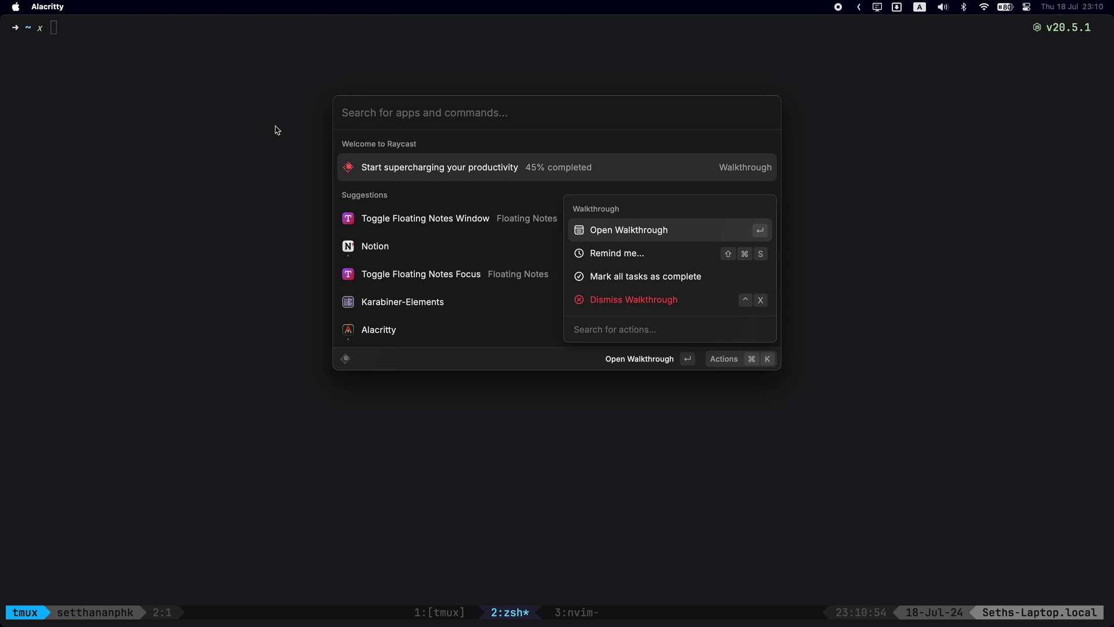
pyautogui.press('Down')
pyautogui.press('Down')
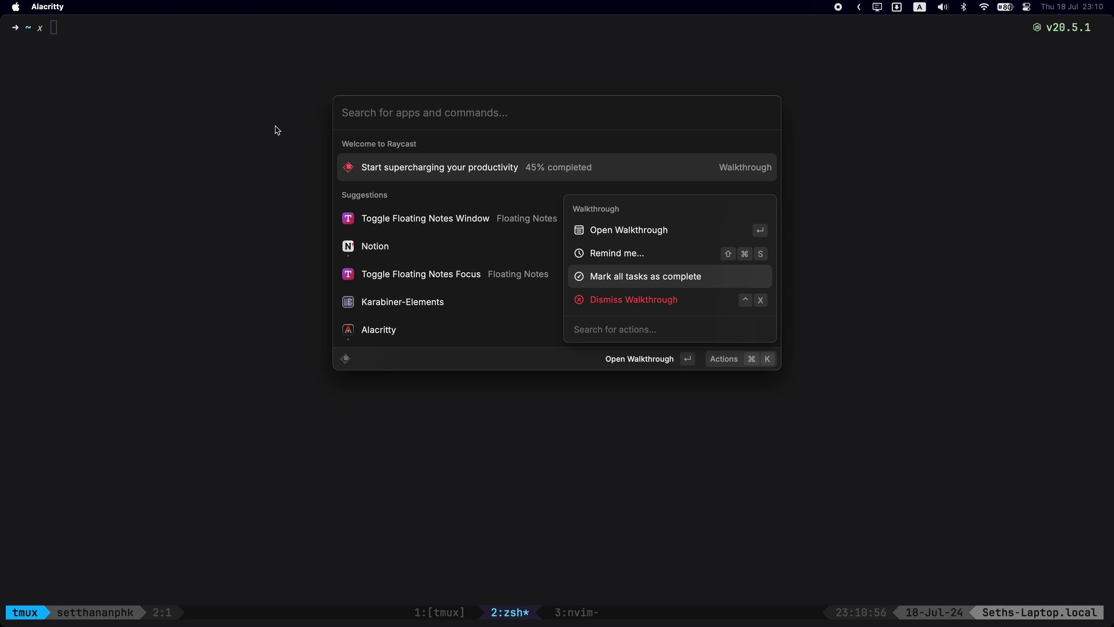
pyautogui.press('Escape')
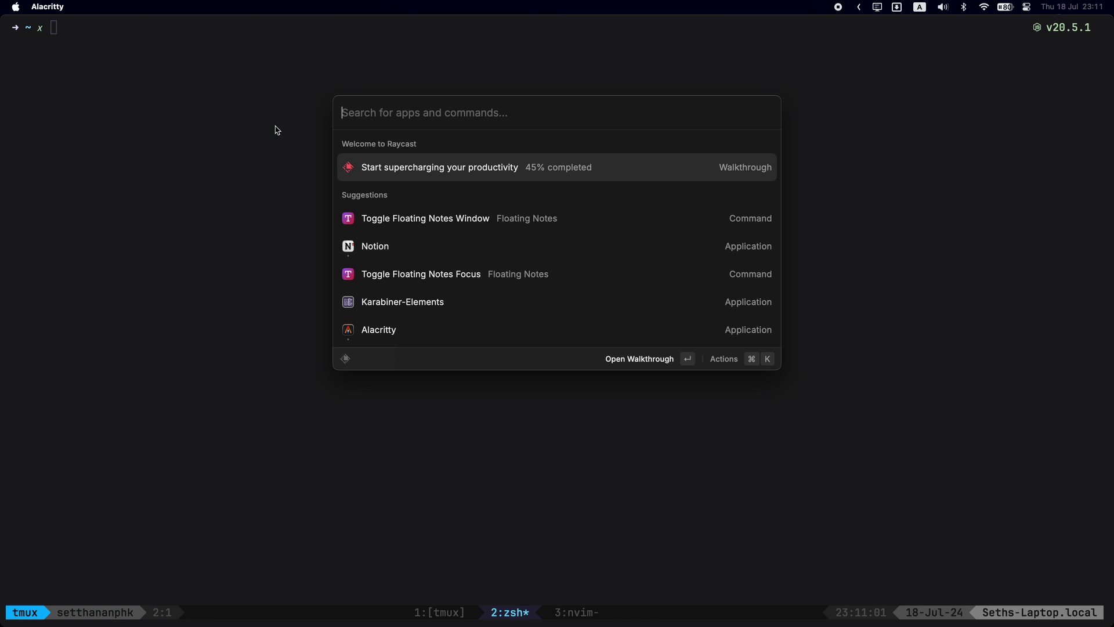
pyautogui.write('Search')
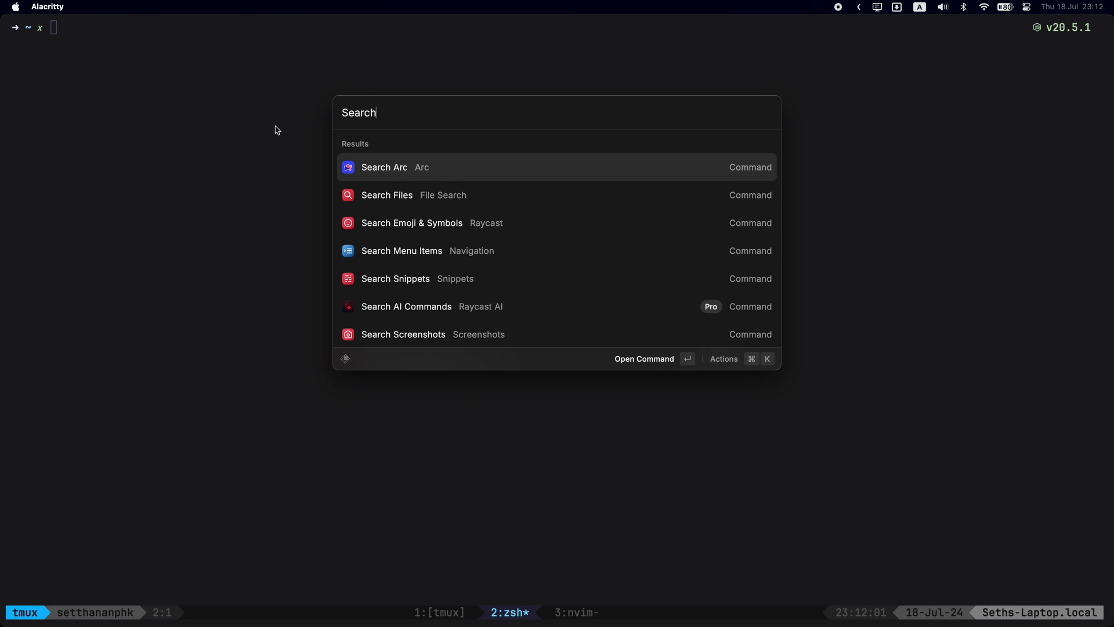
pyautogui.press('Down')
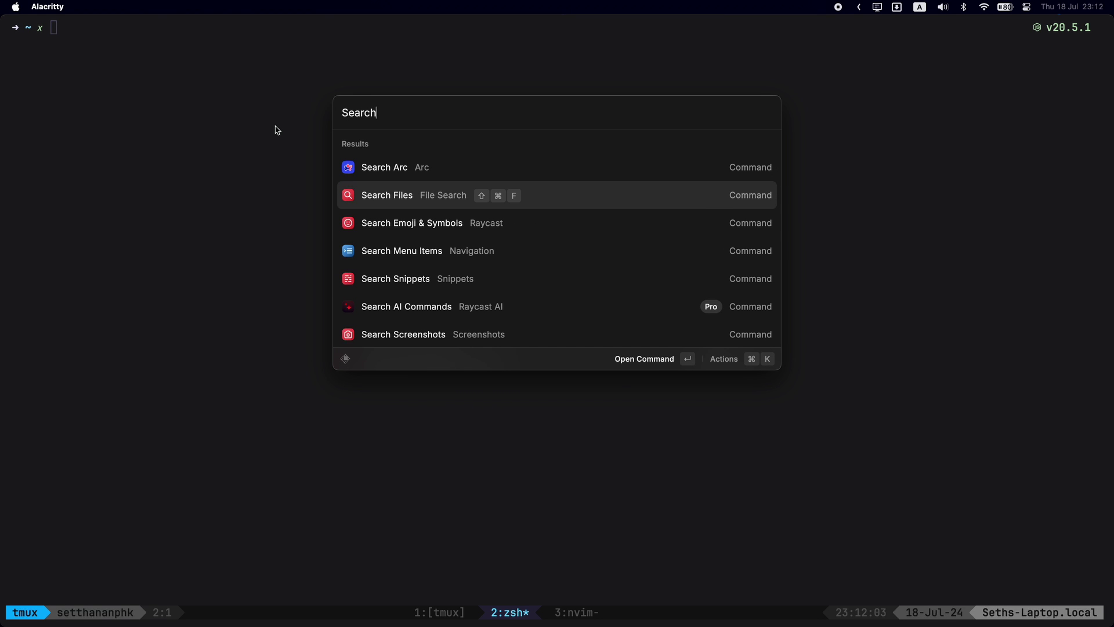
# Search files for 'Desktop', then 'Desktop/main-cs' and 'rick-s'
pyautogui.press('Return')
pyautogui.write('Desktop')
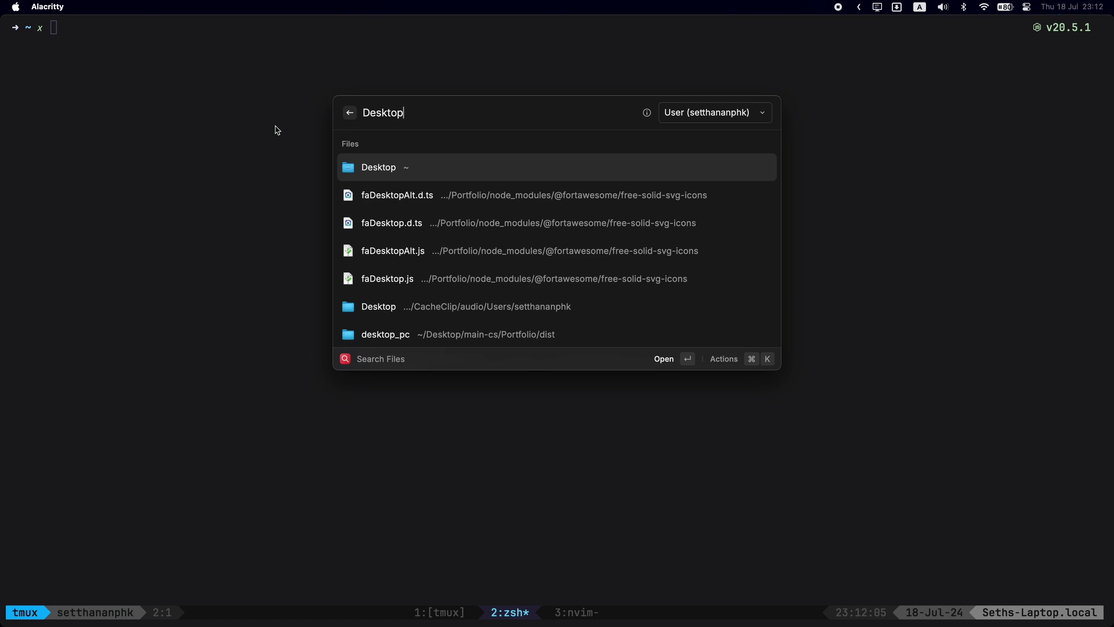
pyautogui.press('Down')
pyautogui.press('Down')
pyautogui.press('Down')
pyautogui.press('Down')
pyautogui.press('Up')
pyautogui.press('Up')
pyautogui.press('Up')
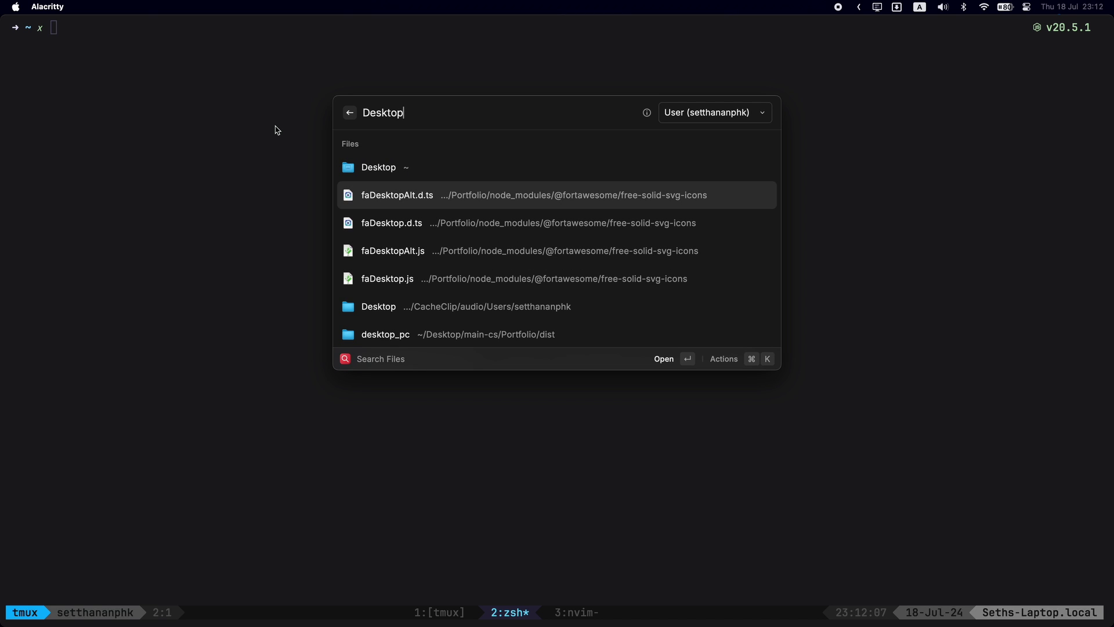
pyautogui.write('/main-cs')
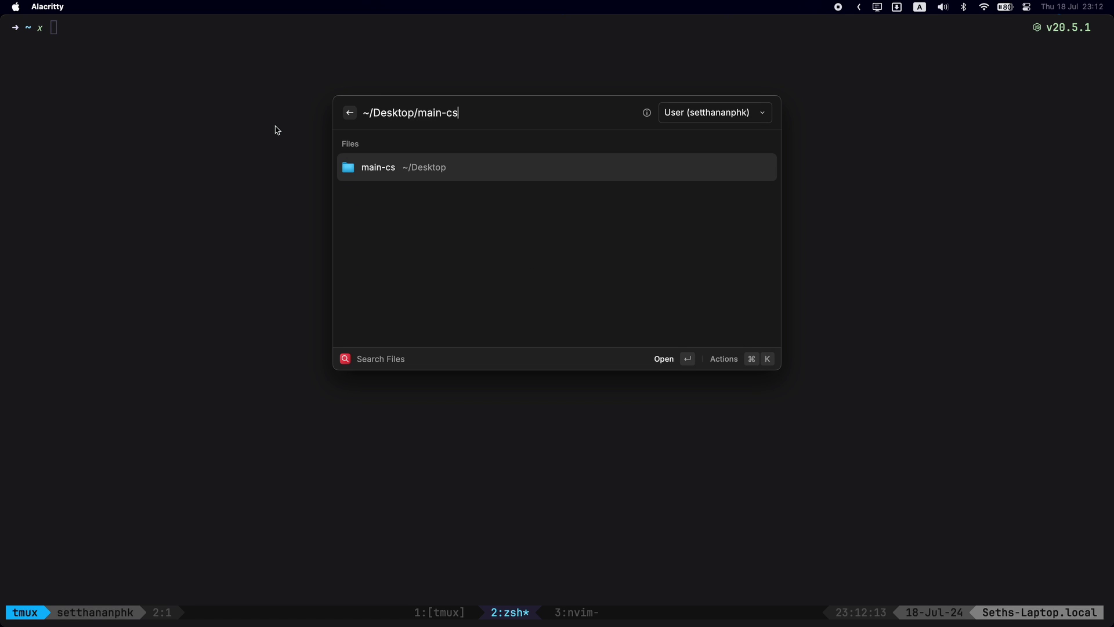
pyautogui.press('super+BackSpace')
pyautogui.write('rick-shock')
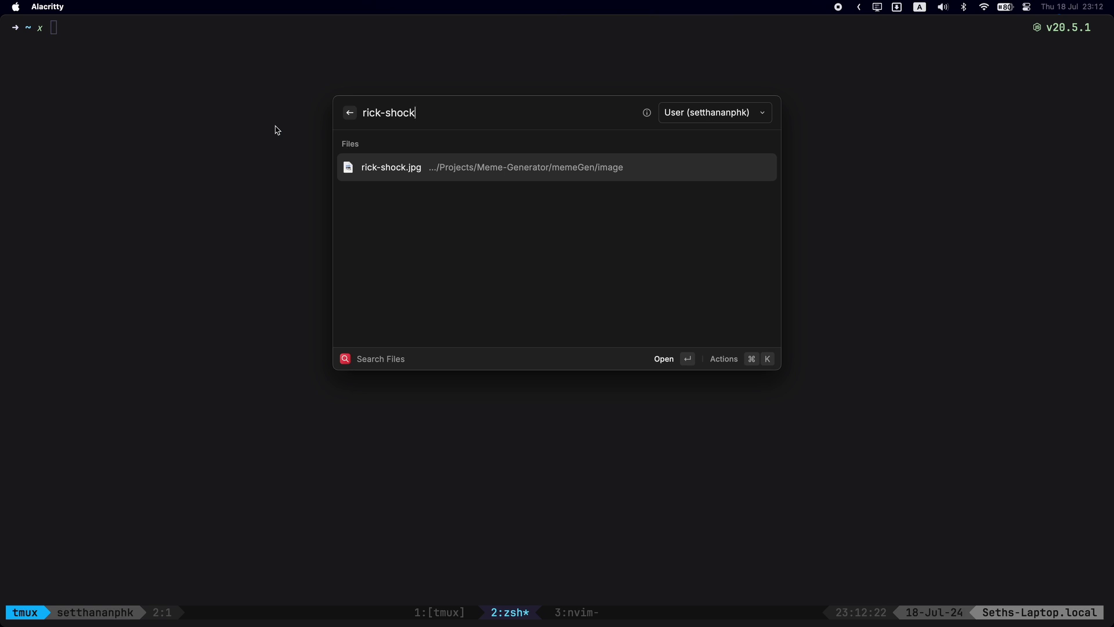
pyautogui.press('Escape')
pyautogui.press('Escape')
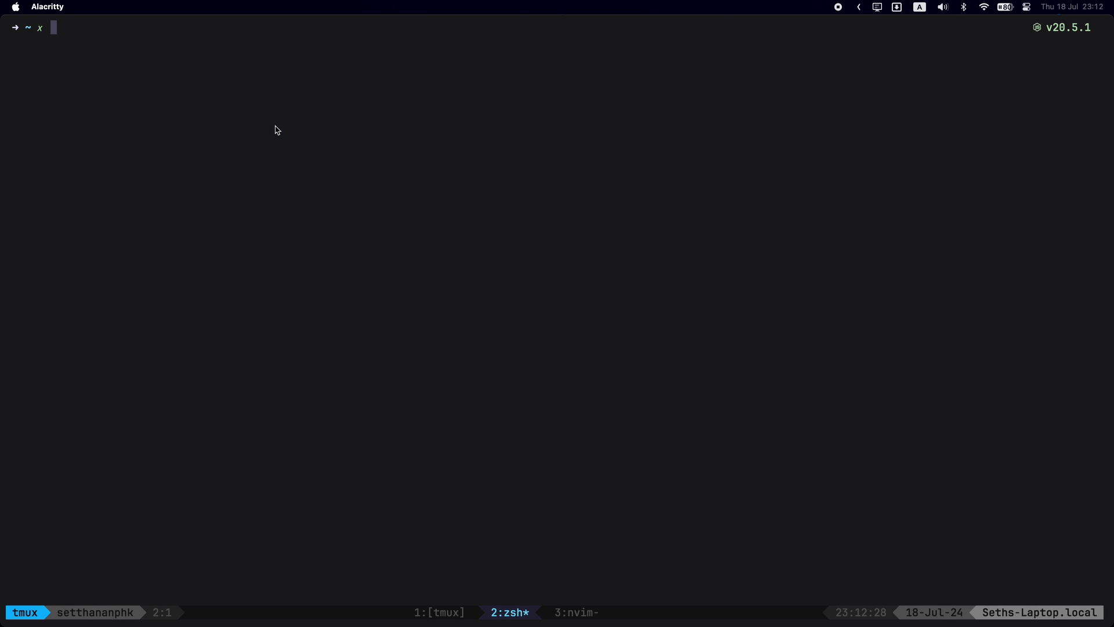
# Reopen file search with Alt+F and query Desktop, Documents, then Downloads
pyautogui.hotkey('alt', 'f')
pyautogui.write('Desktop')
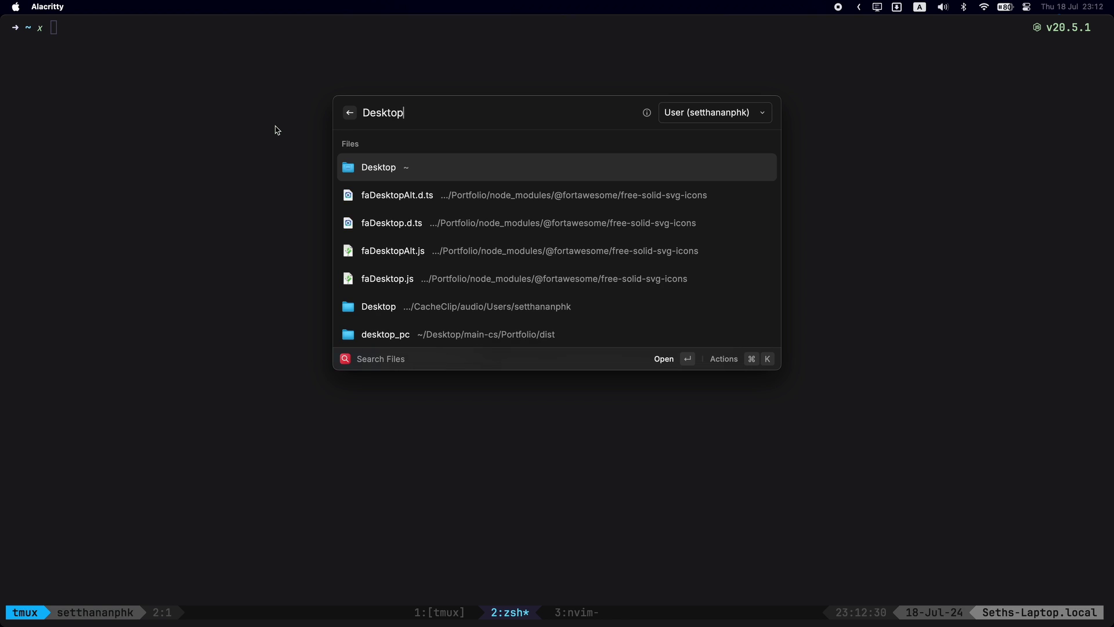
pyautogui.hotkey('alt', 'BackSpace')
pyautogui.write('Documents')
pyautogui.hotkey('alt', 'BackSpace')
pyautogui.write('Downloads')
pyautogui.press('BackSpace')
pyautogui.press('BackSpace')
# Leave file search, then search 'Lock' and compare the two Lock Screen results
pyautogui.write('ds')
pyautogui.press('Escape')
pyautogui.hotkey('alt', 'space')
pyautogui.write('Li')
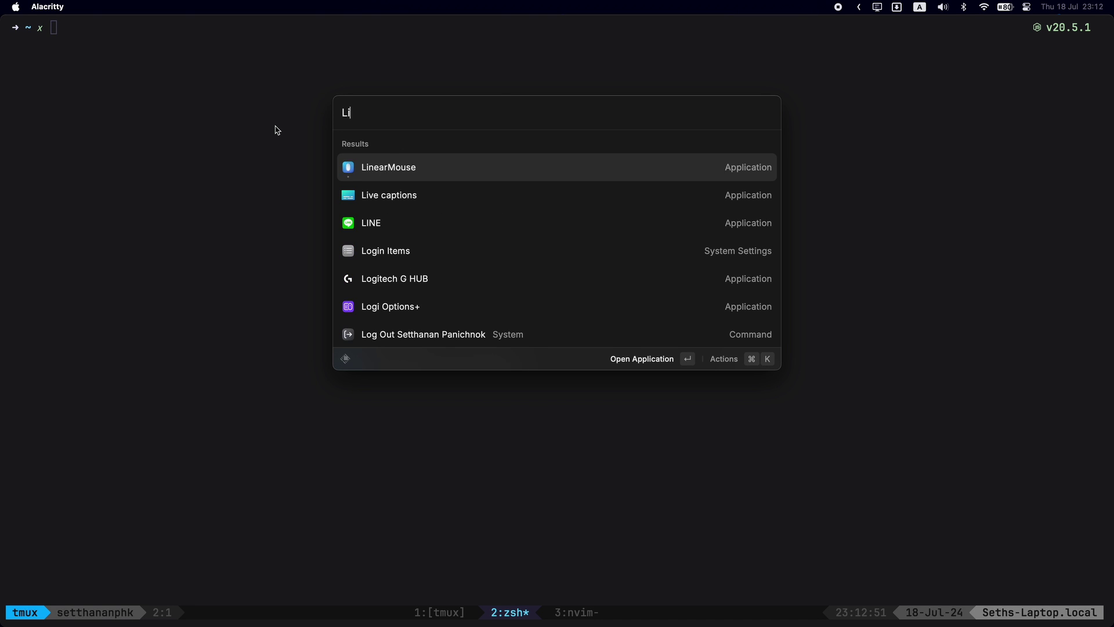
pyautogui.press('BackSpace')
pyautogui.write('ock')
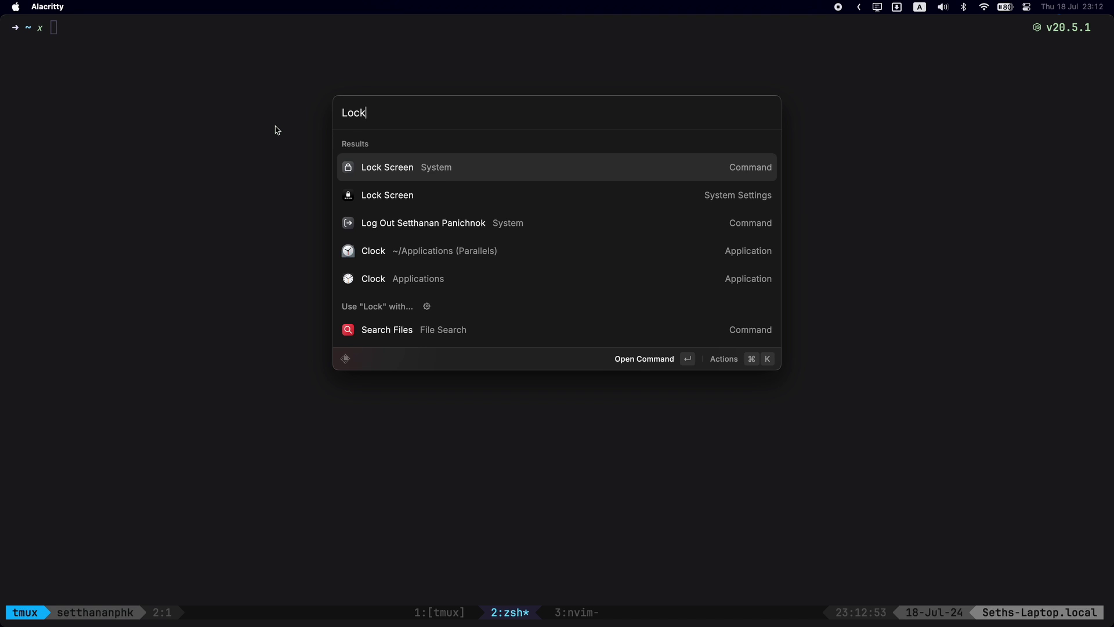
pyautogui.press('Down')
pyautogui.press('Up')
pyautogui.press('Down')
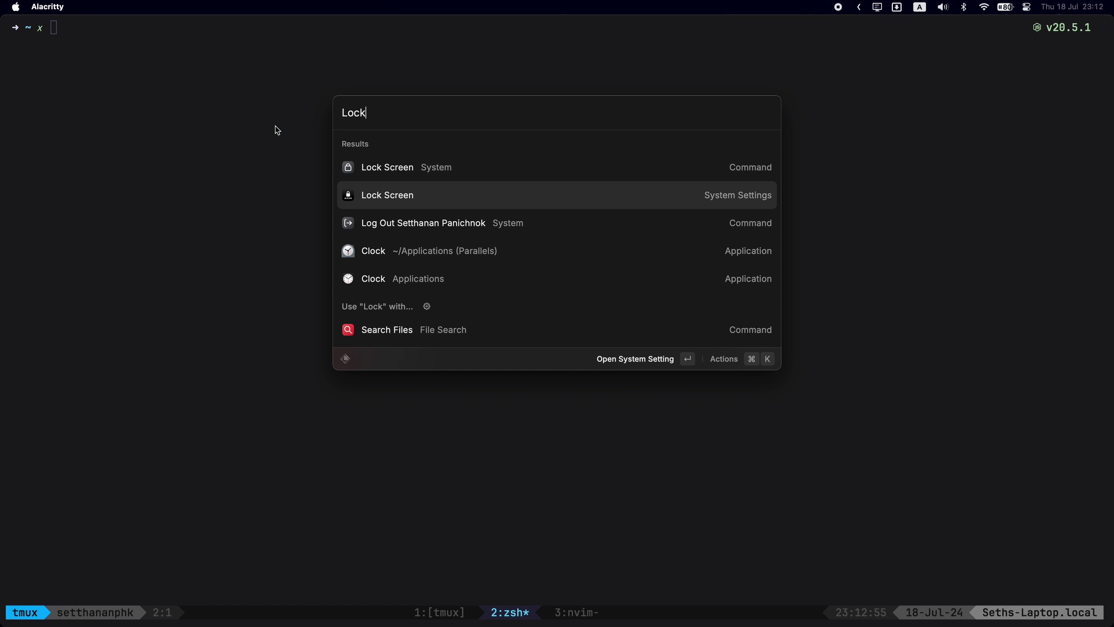
pyautogui.press('Up')
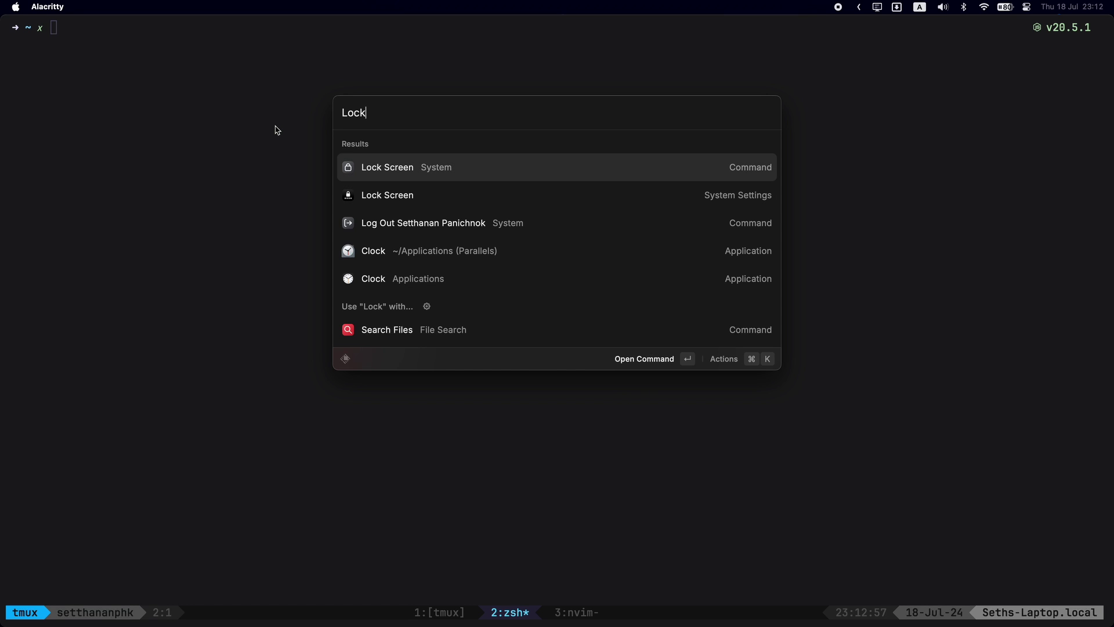
pyautogui.press('Escape')
pyautogui.press('Escape')
# Search 'Quit', clear a calculator expression, then search 'Dark' to reach Toggle System Appearance
pyautogui.hotkey('alt', 'space')
pyautogui.write('Quir')
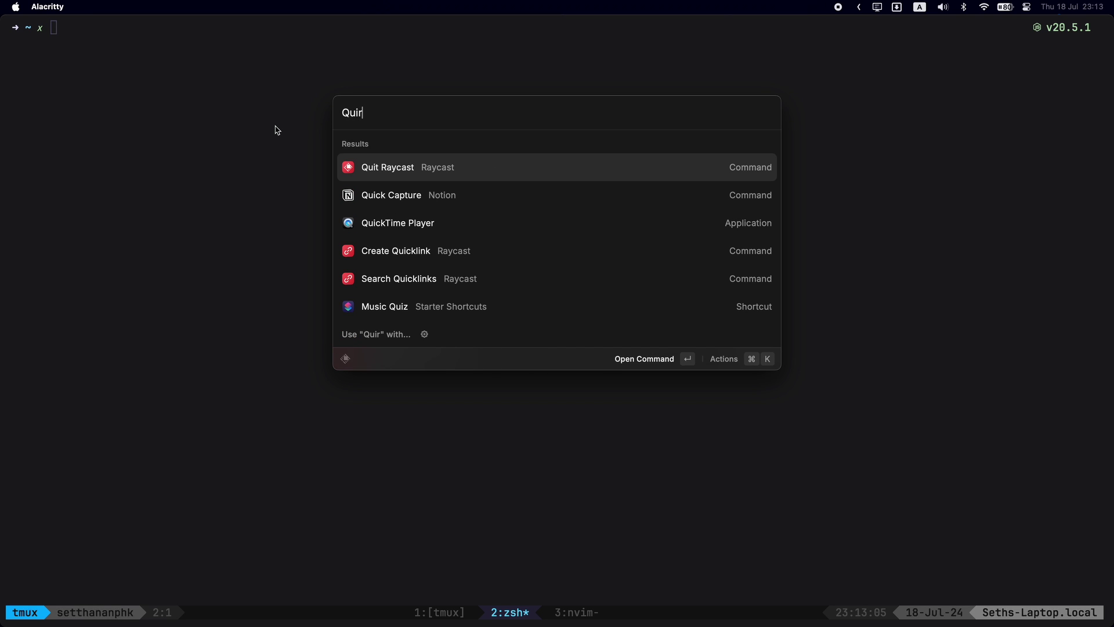
pyautogui.press('BackSpace')
pyautogui.write('t')
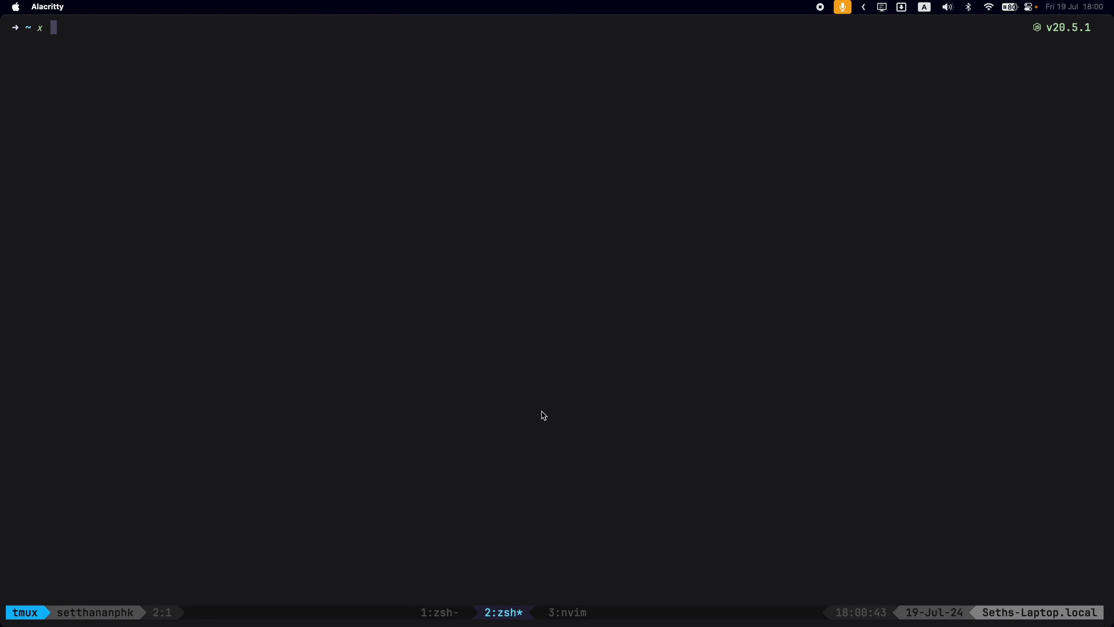
pyautogui.hotkey('alt', 'space')
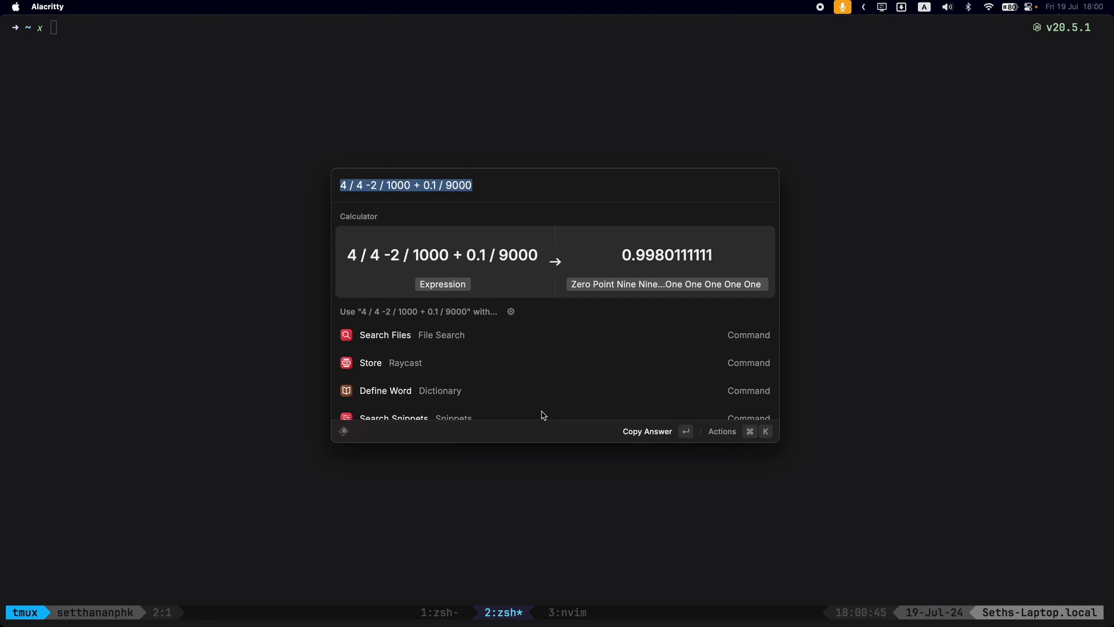
pyautogui.press('BackSpace')
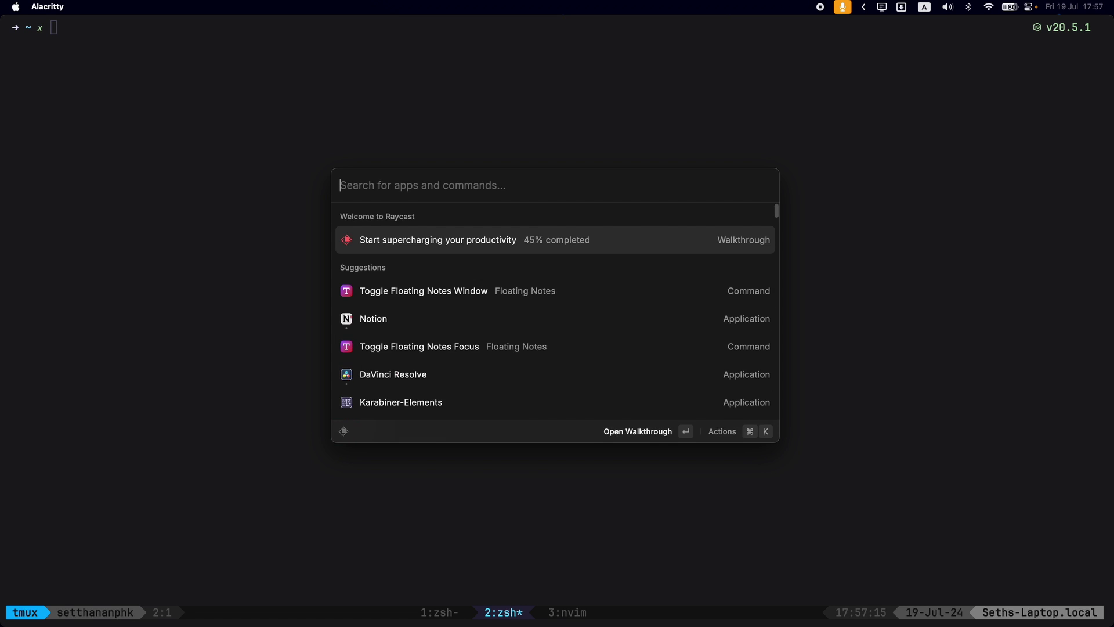
pyautogui.write('Dark')
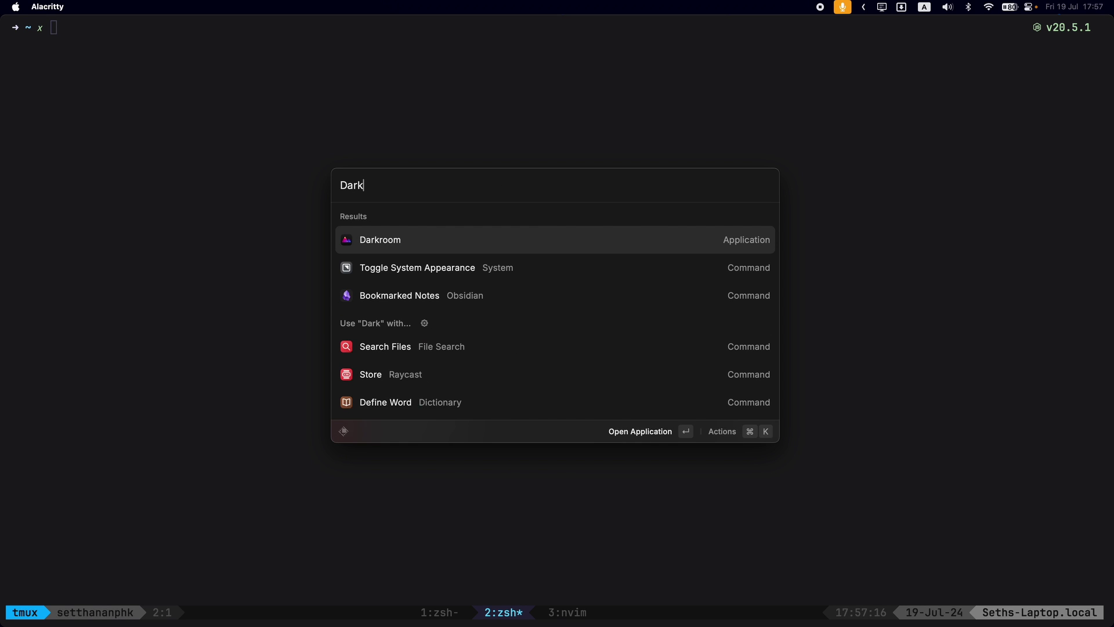
pyautogui.press('Down')
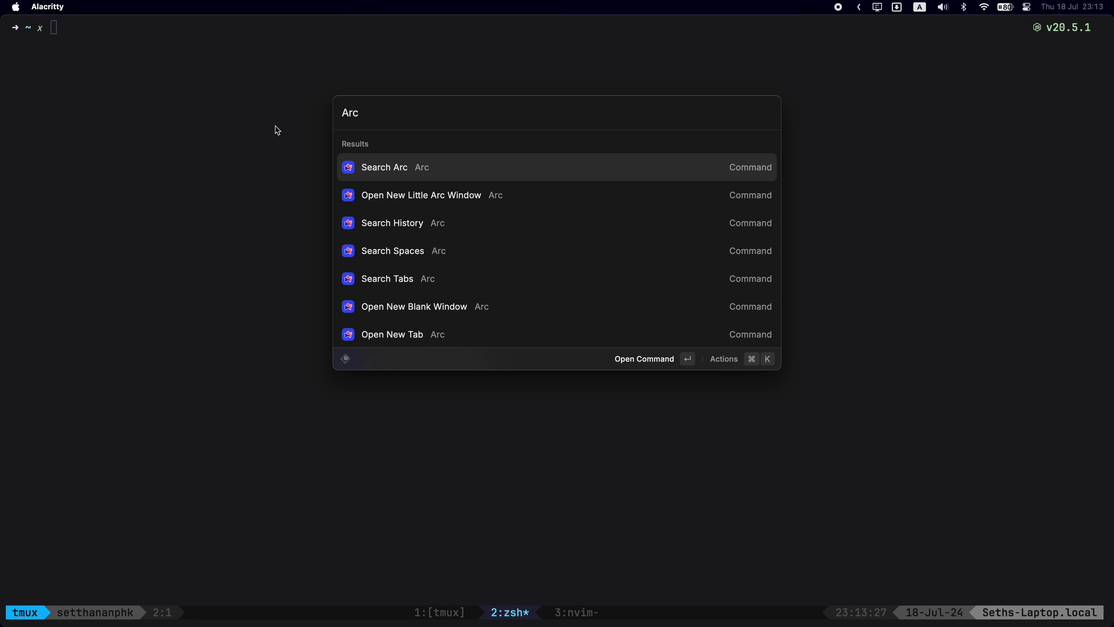
# Search Arc for 'seth', open the portfolio tab full-screen, then hide Arc to reveal the terminal
pyautogui.press('Return')
pyautogui.write('seth')
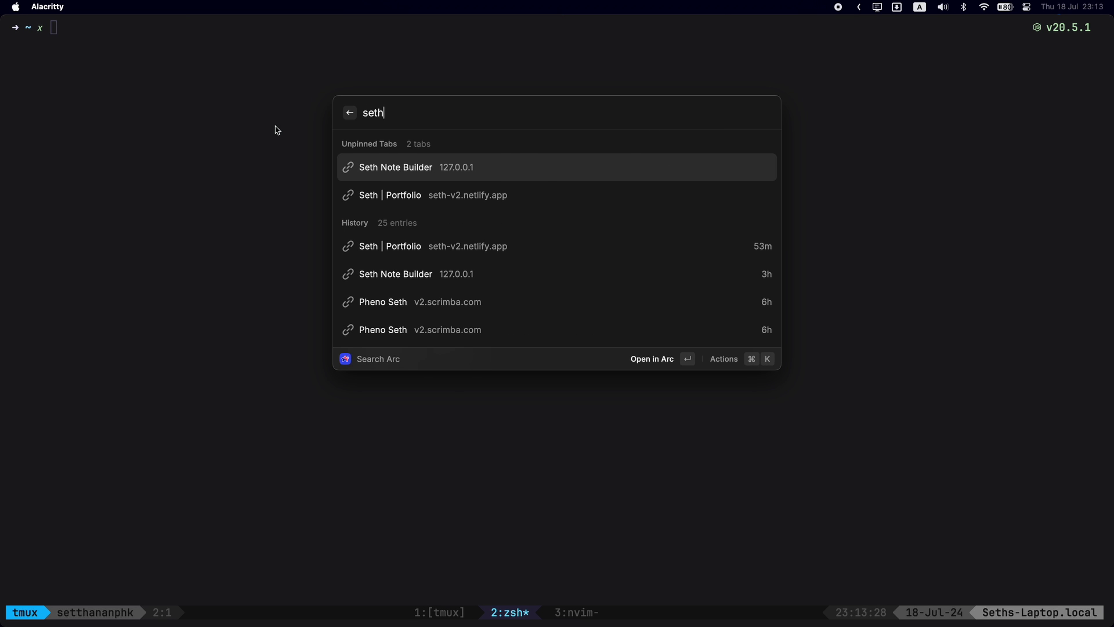
pyautogui.press('Down')
pyautogui.press('Return')
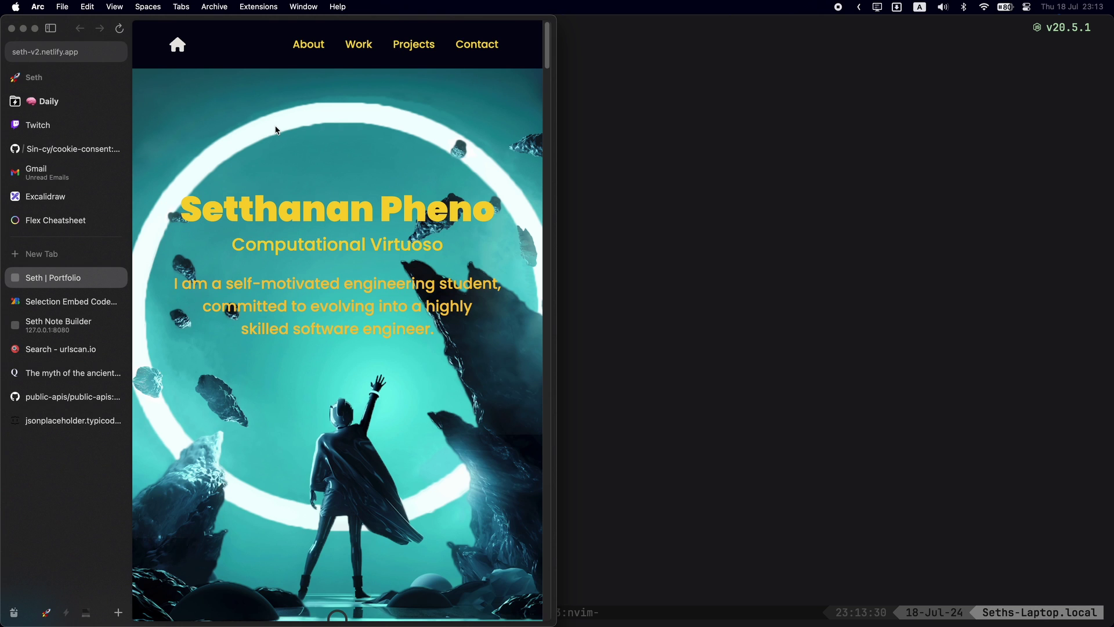
pyautogui.hotkey('ctrl', 'alt', 'Return')
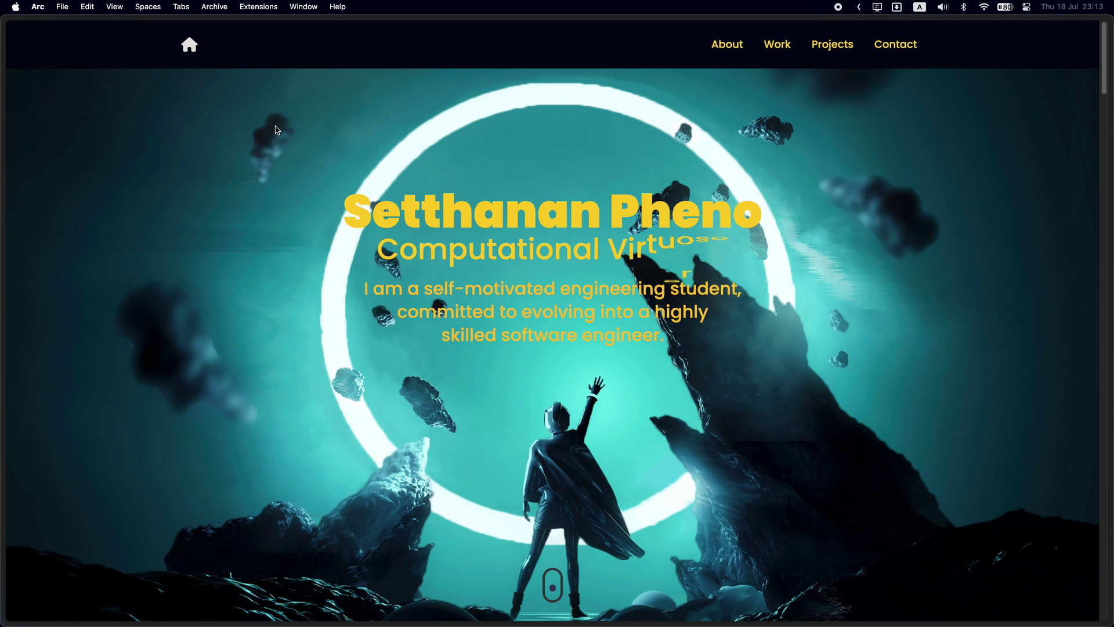
pyautogui.press('super+Tab')
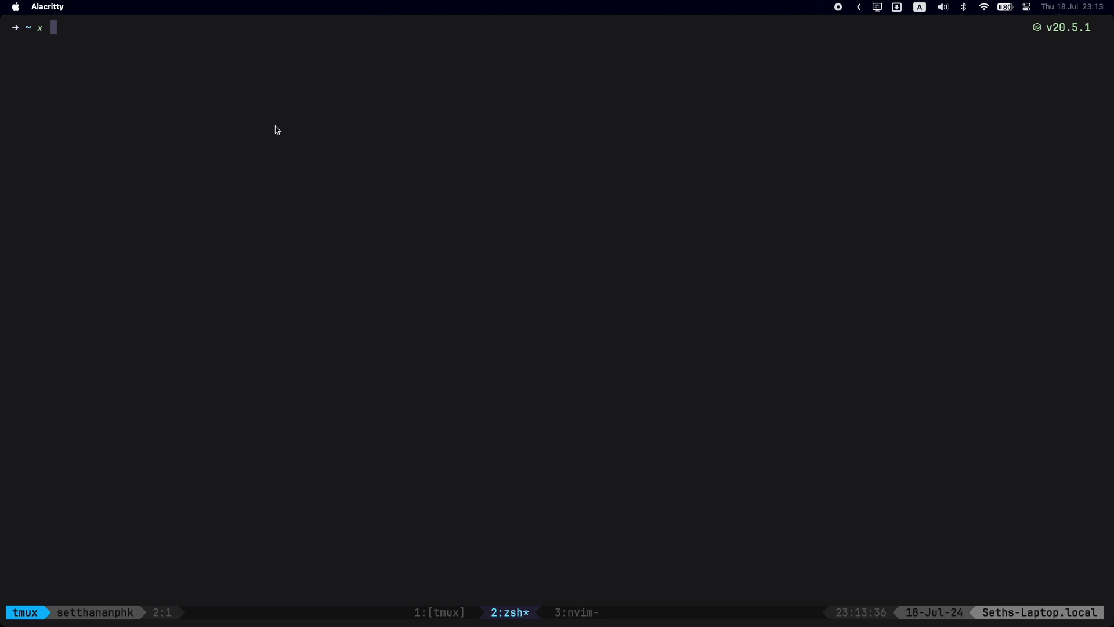